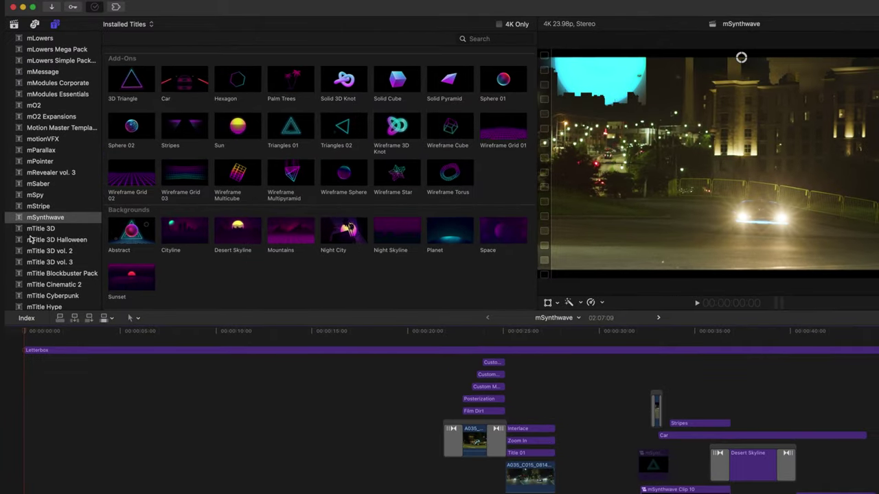
Show the mSynthwave titles and transitions, scroll to the Typography titles, and select mSynthwave Clip 6.
{"action": "left_click", "coordinate": [33, 218]}
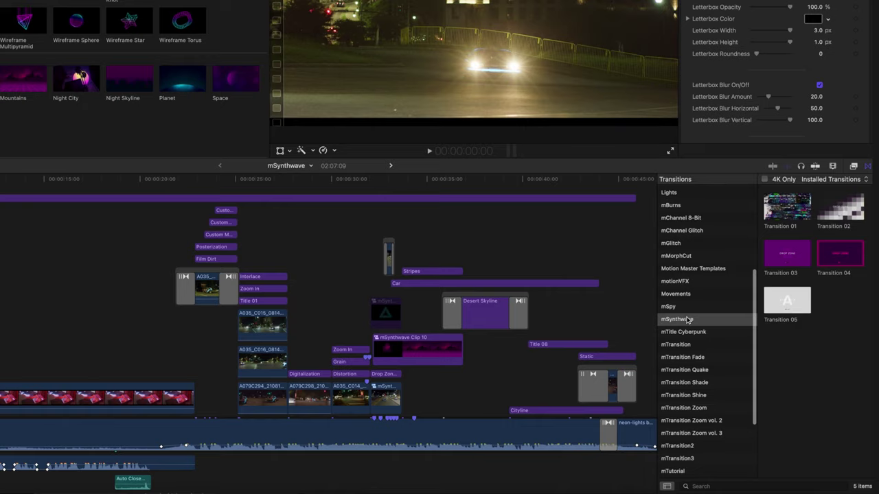
{"action": "left_click", "coordinate": [688, 320]}
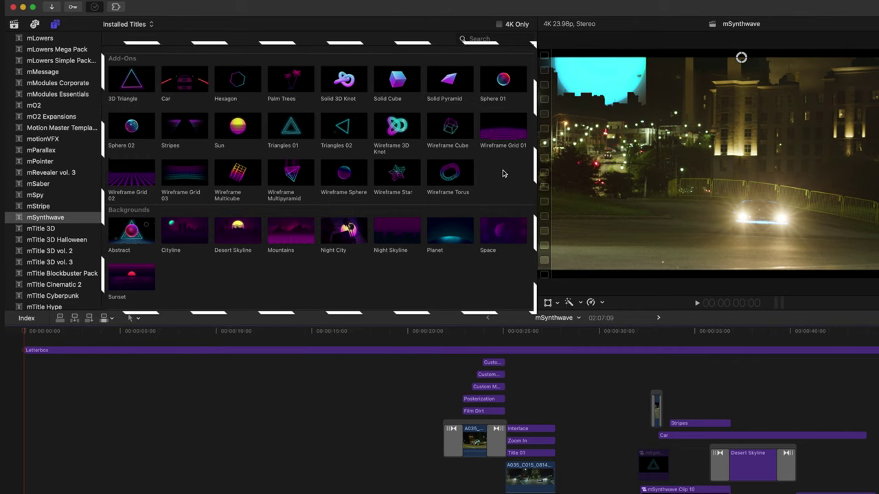
{"action": "scroll", "coordinate": [502, 174], "scroll_direction": "down", "scroll_amount": 4}
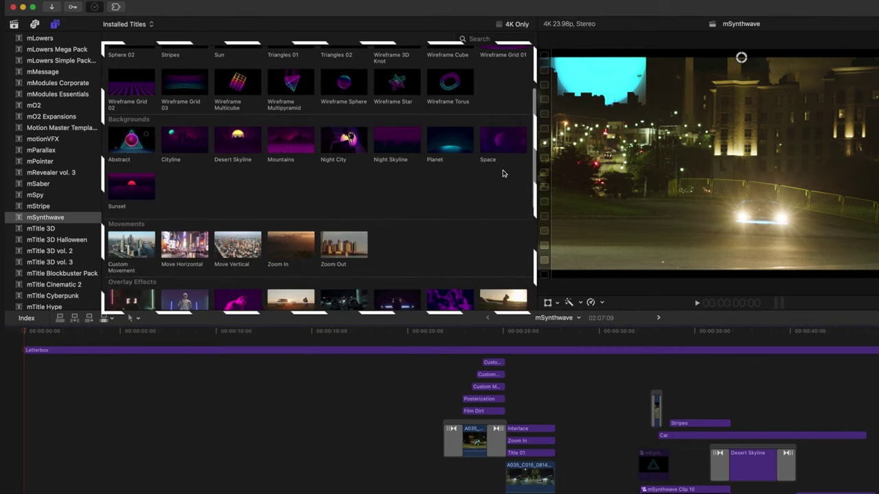
{"action": "scroll", "coordinate": [503, 173], "scroll_direction": "down", "scroll_amount": 3}
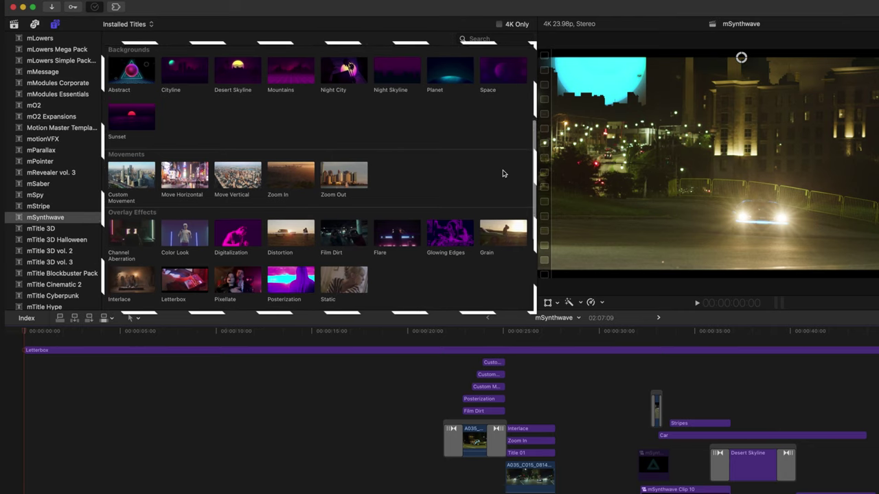
{"action": "scroll", "coordinate": [502, 174], "scroll_direction": "down", "scroll_amount": 4}
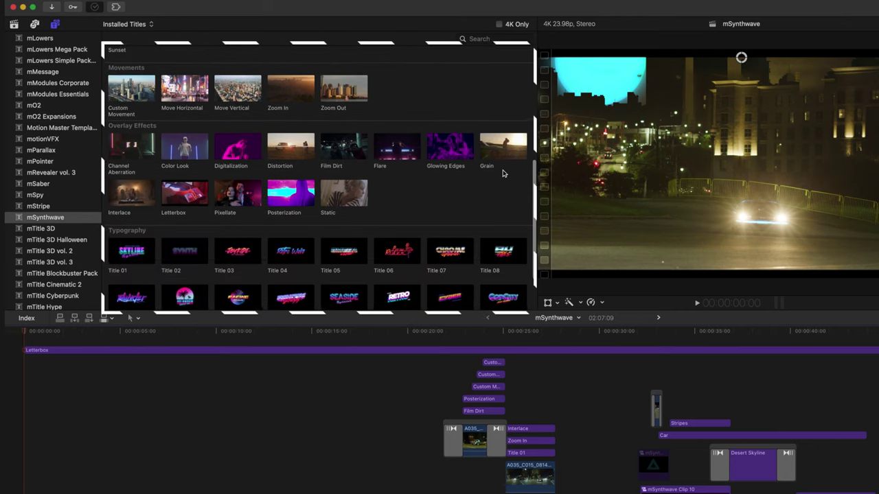
{"action": "scroll", "coordinate": [503, 173], "scroll_direction": "down", "scroll_amount": 3}
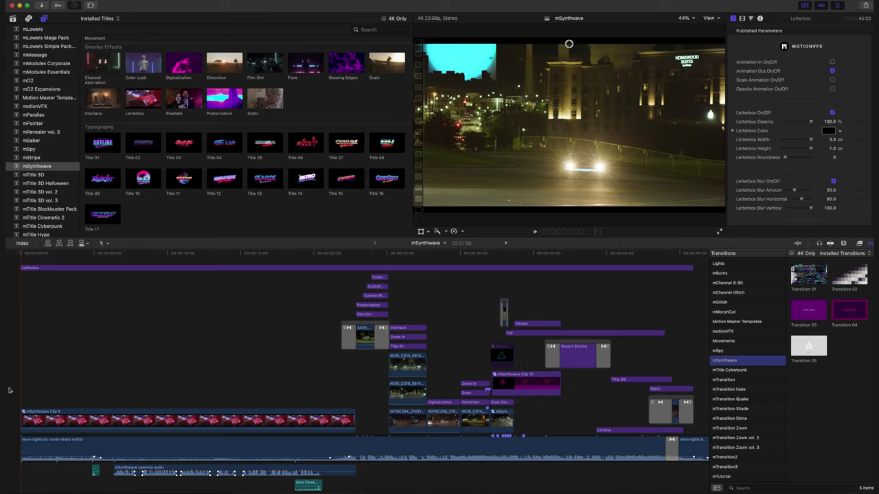
{"action": "left_click", "coordinate": [27, 419]}
Open mSynthwave Clip 6 and switch its Letterbox clip off and back on.
{"action": "double_click", "coordinate": [24, 413]}
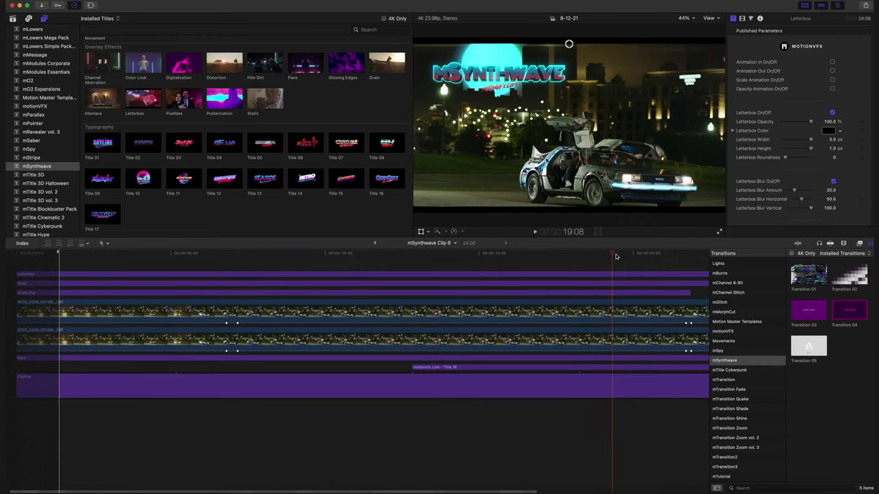
{"action": "left_click", "coordinate": [614, 274]}
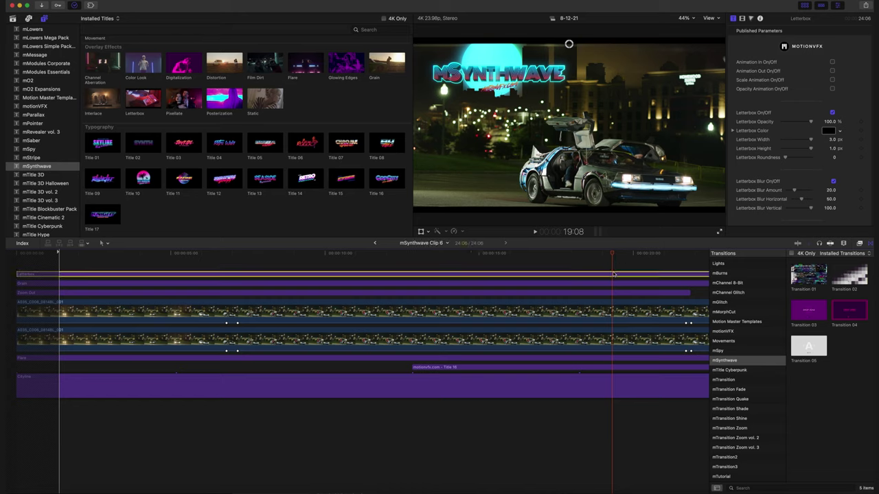
{"action": "key", "text": "v"}
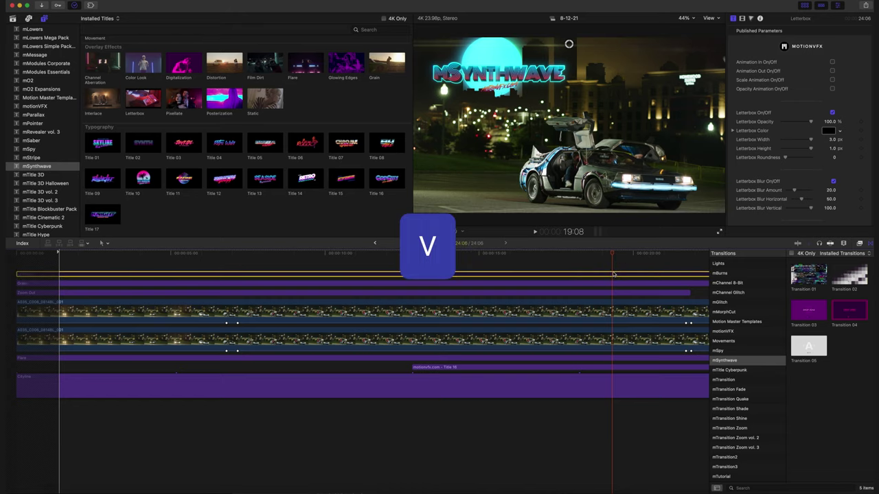
{"action": "key", "text": "v"}
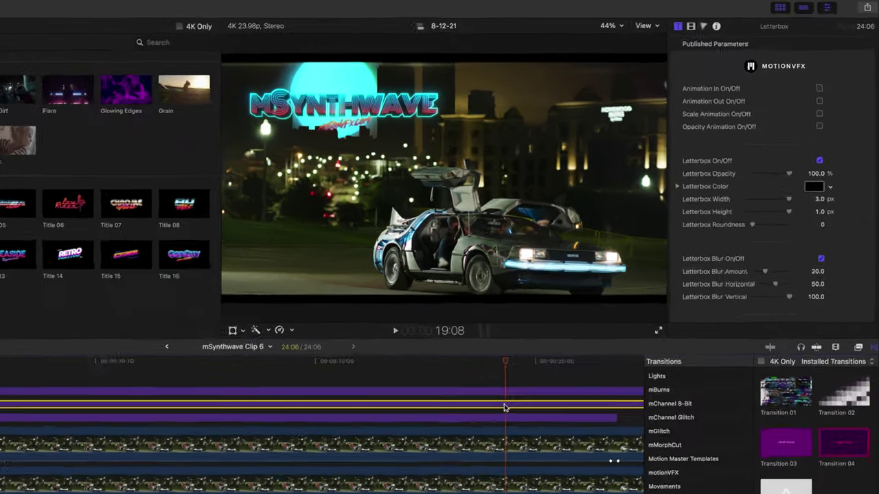
Try Gaussian Noise (Film Grain) on the Grain clip, then keep White Noise (Uniform).
{"action": "left_click", "coordinate": [613, 282]}
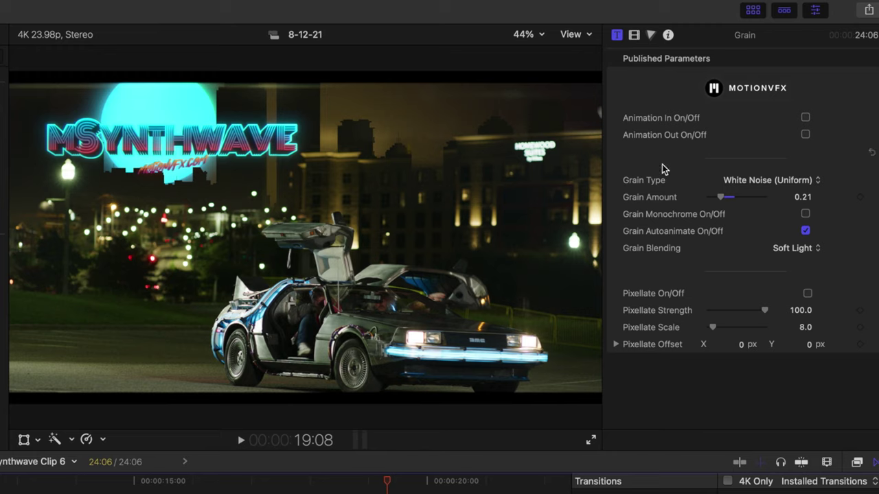
{"action": "left_click", "coordinate": [810, 181]}
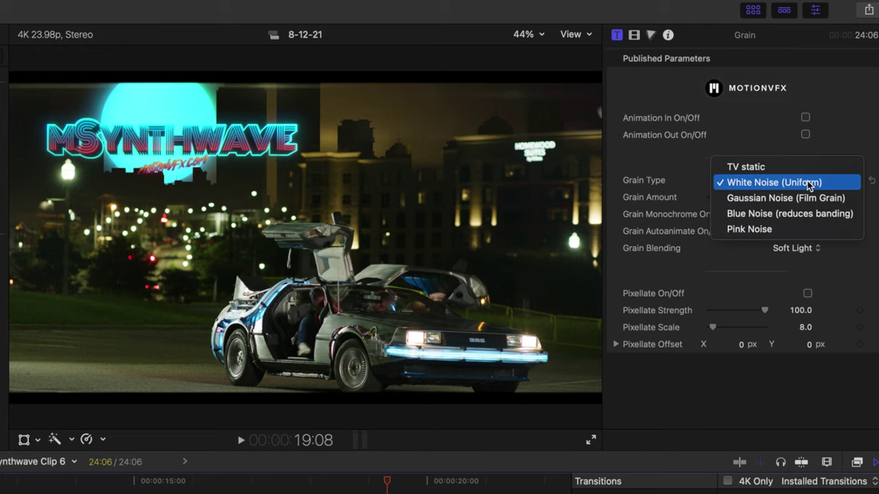
{"action": "left_click", "coordinate": [805, 197]}
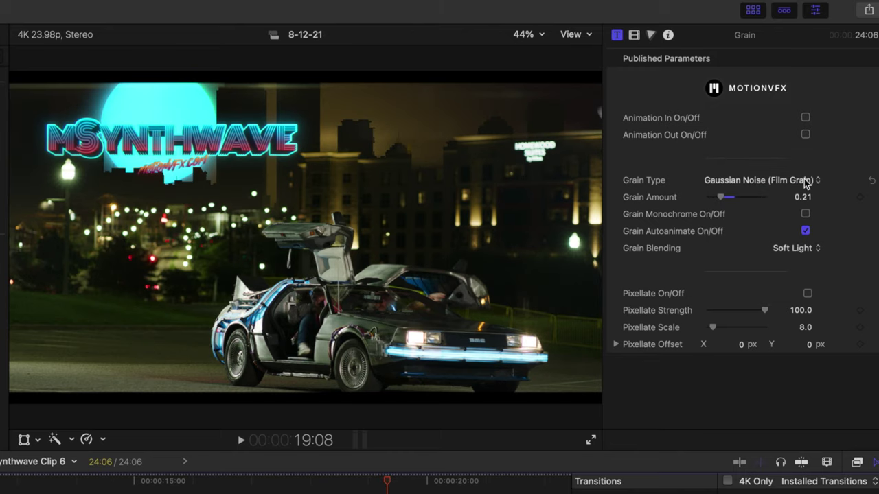
{"action": "left_click", "coordinate": [807, 181]}
{"action": "left_click", "coordinate": [802, 168]}
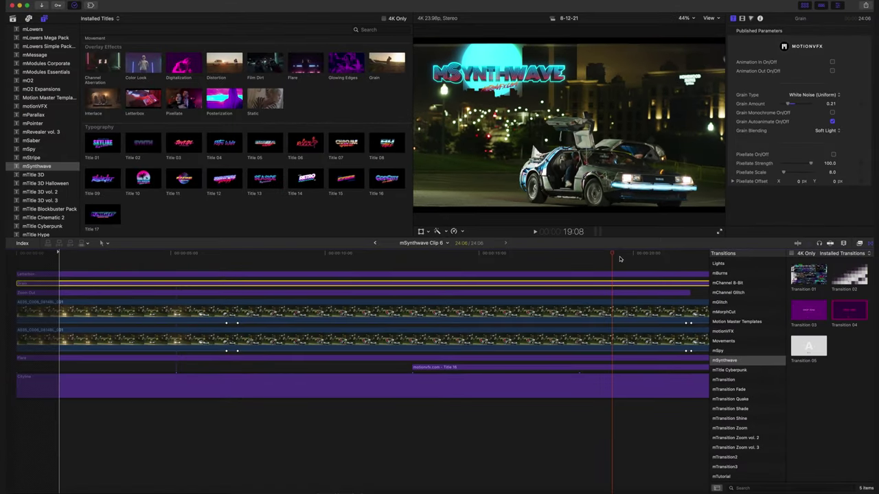
Move the Zoom Out clip's start point, then undo it back to 0.94 / -0.42 px.
{"action": "left_click", "coordinate": [610, 294]}
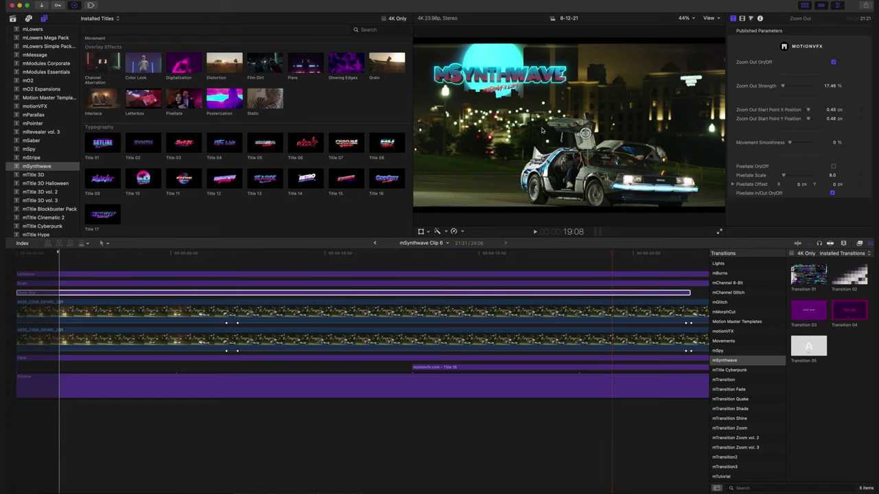
{"action": "left_click_drag", "start_coordinate": [709, 214], "coordinate": [642, 154]}
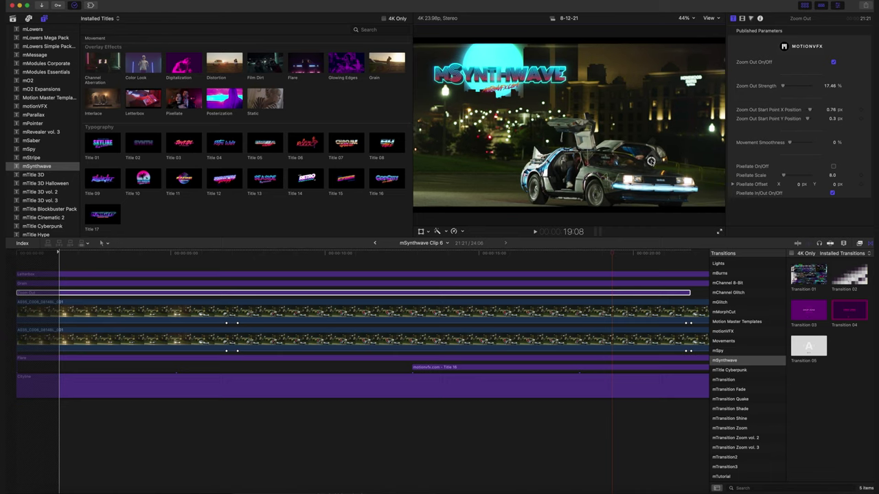
{"action": "key", "text": "super+z"}
{"action": "scroll", "coordinate": [610, 312], "scroll_direction": "right", "scroll_amount": 1}
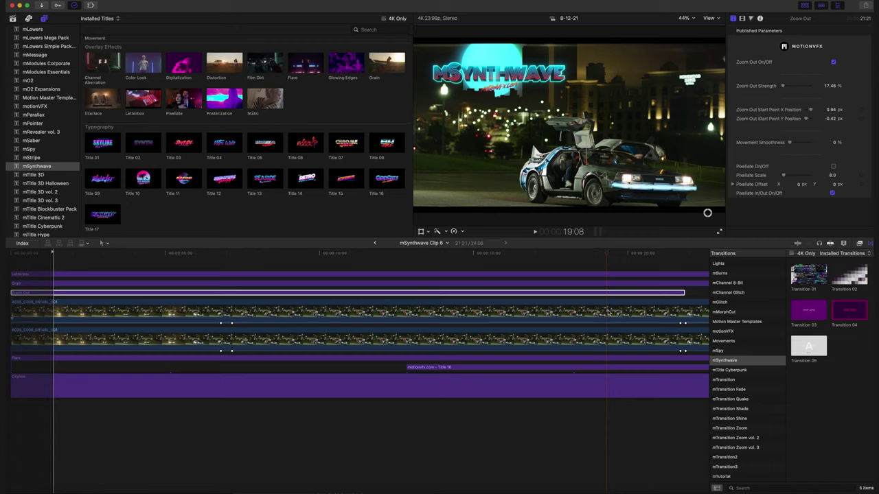
{"action": "left_click", "coordinate": [608, 313]}
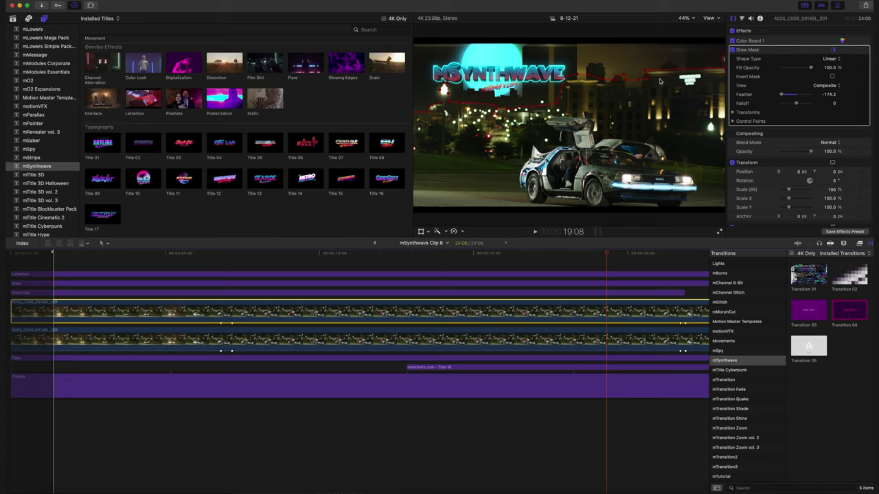
{"action": "left_click", "coordinate": [613, 338]}
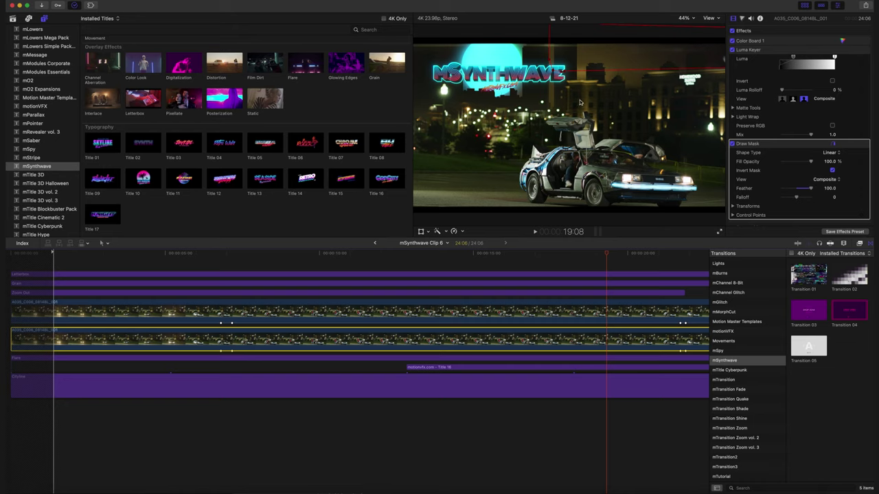
{"action": "left_click", "coordinate": [606, 314]}
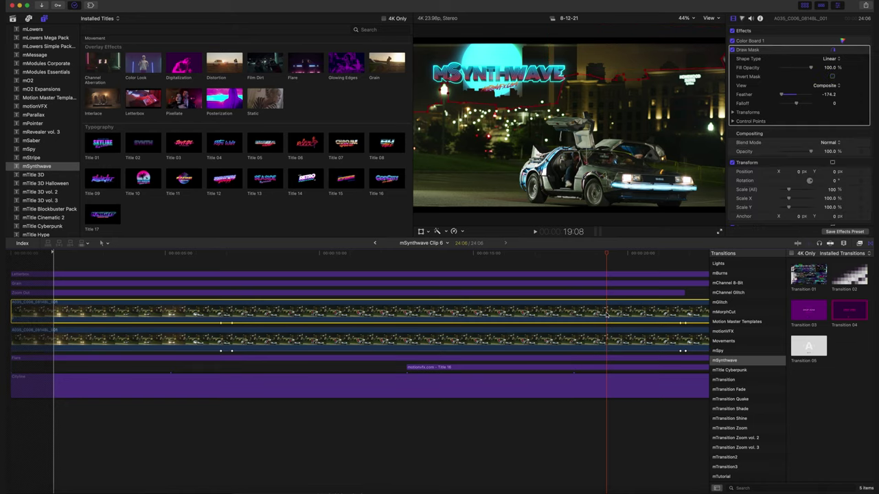
{"action": "key", "text": "v"}
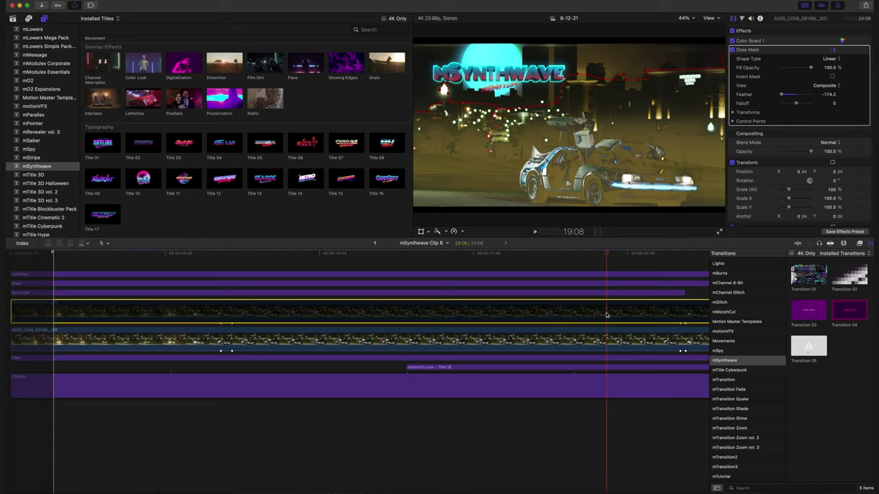
{"action": "key", "text": "v"}
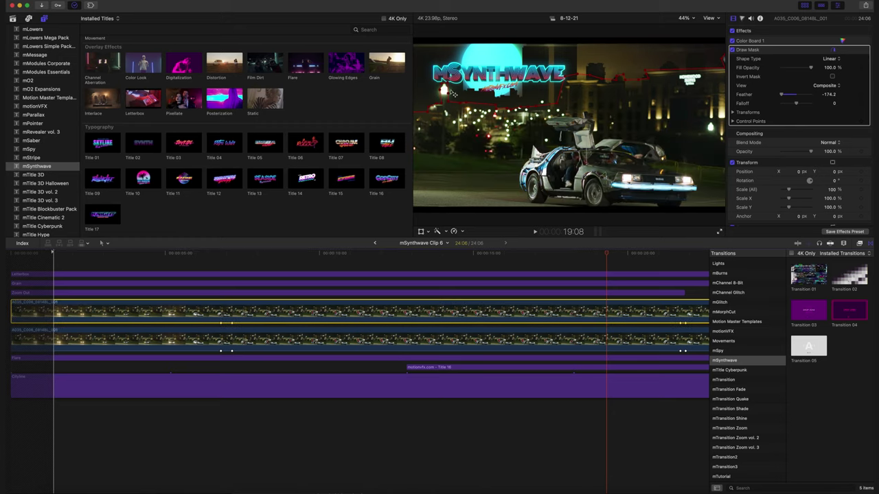
{"action": "left_click", "coordinate": [733, 50]}
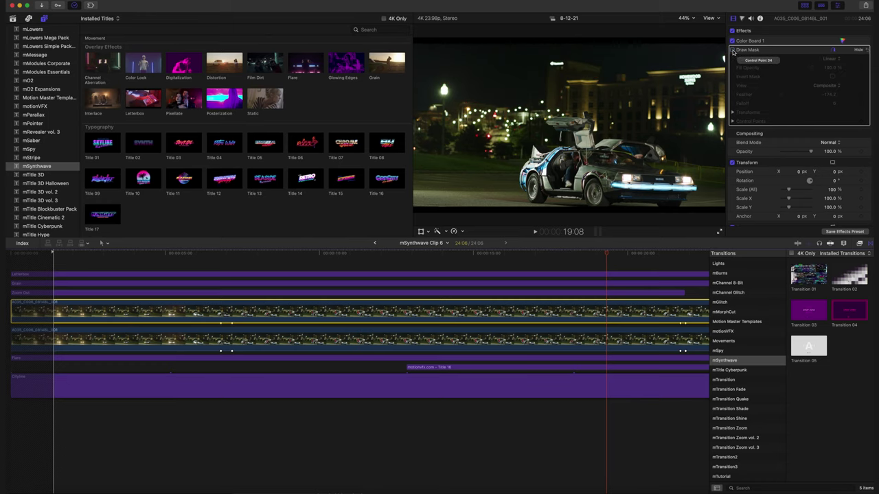
{"action": "left_click", "coordinate": [732, 50]}
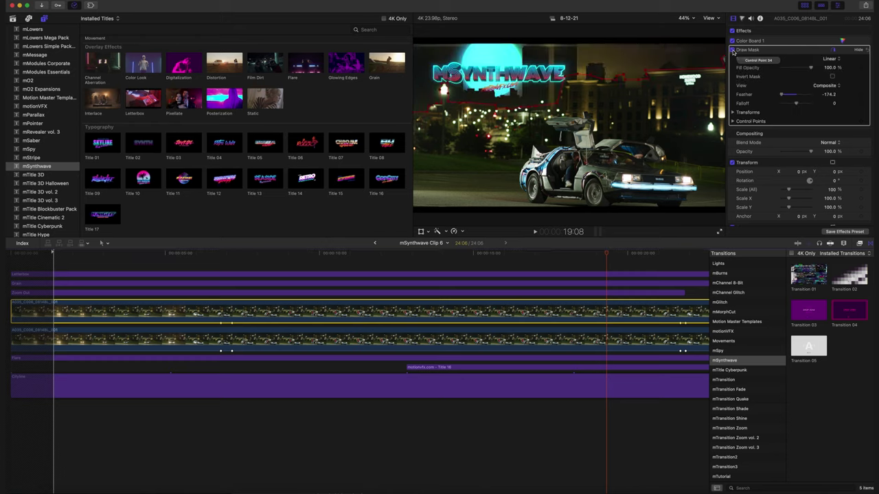
{"action": "left_click", "coordinate": [604, 359]}
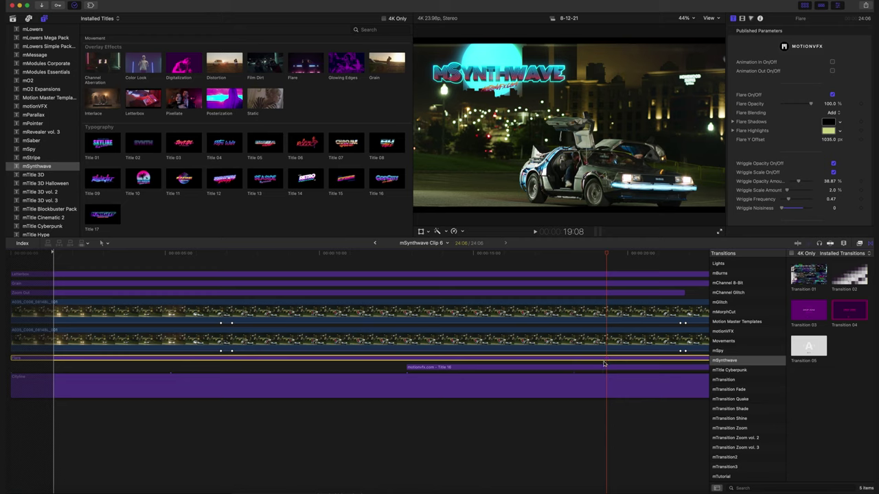
Select the Title 16 clip and scroll down through its text parameters.
{"action": "left_click", "coordinate": [605, 368]}
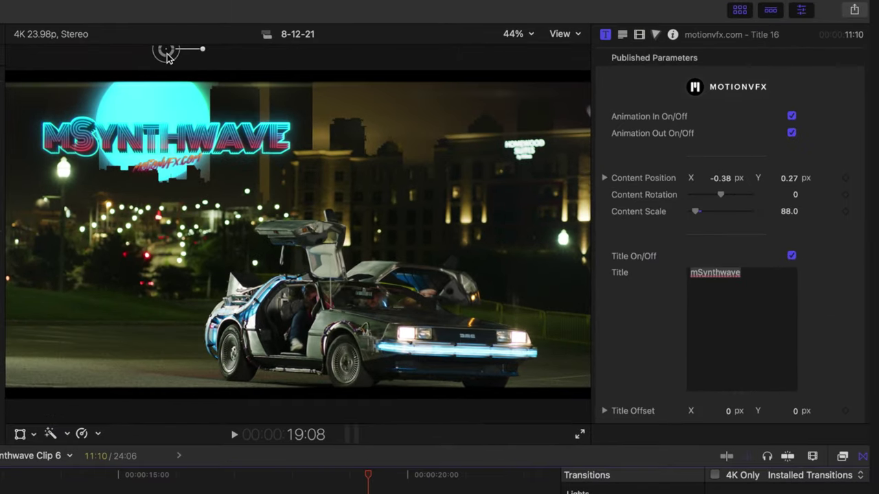
{"action": "scroll", "coordinate": [628, 263], "scroll_direction": "down", "scroll_amount": 1}
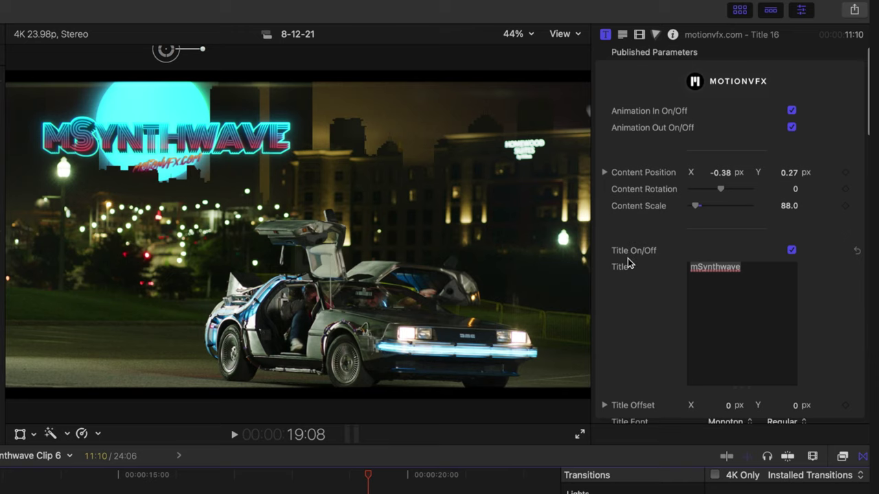
{"action": "scroll", "coordinate": [627, 263], "scroll_direction": "down", "scroll_amount": 5}
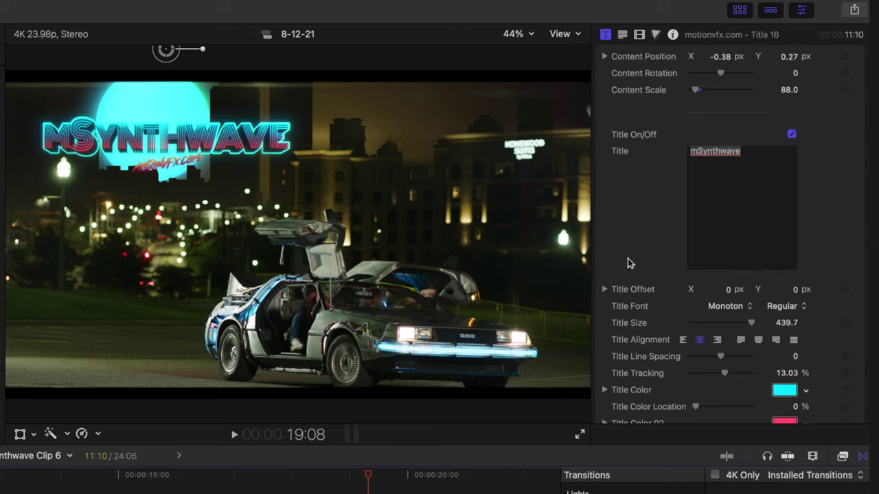
{"action": "scroll", "coordinate": [651, 234], "scroll_direction": "down", "scroll_amount": 5}
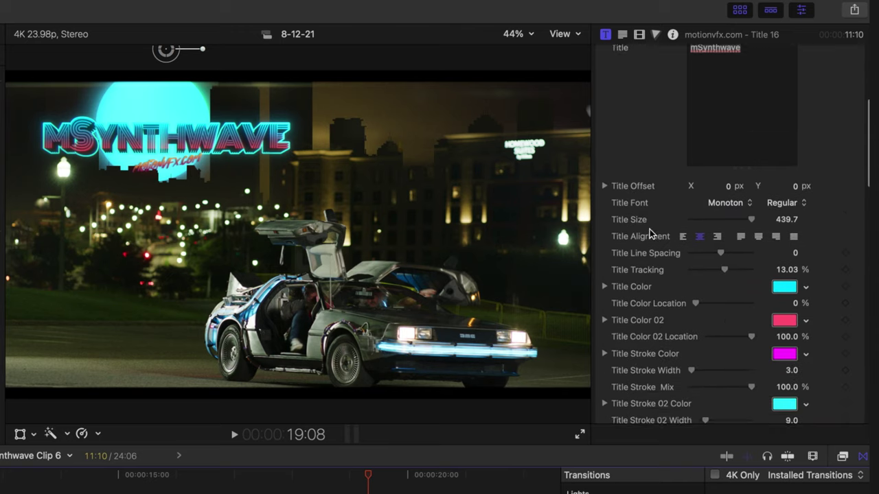
{"action": "scroll", "coordinate": [651, 234], "scroll_direction": "down", "scroll_amount": 2}
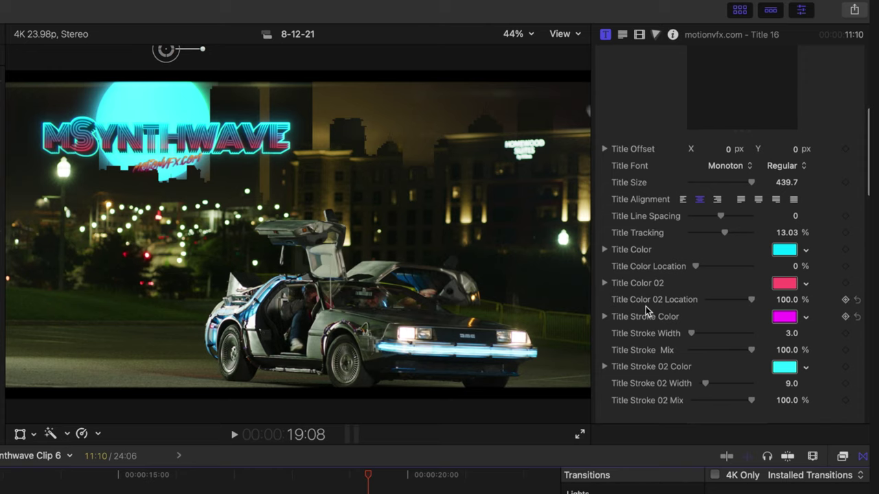
{"action": "scroll", "coordinate": [646, 311], "scroll_direction": "down", "scroll_amount": 8}
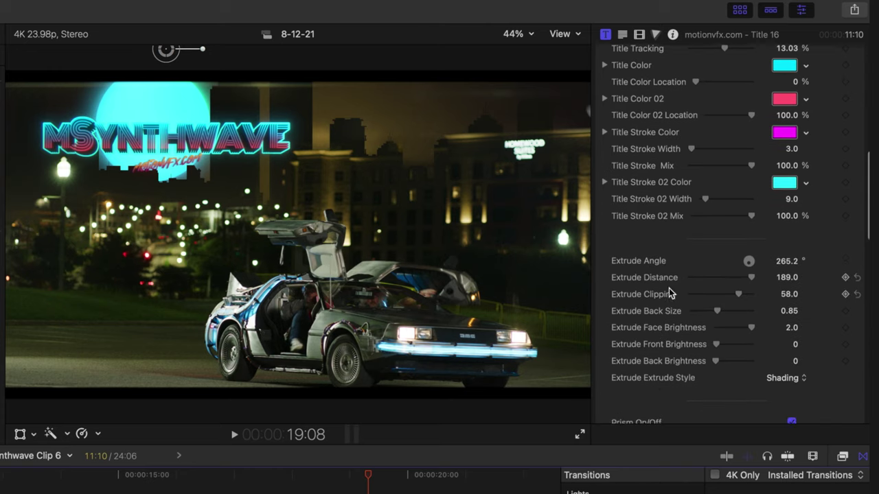
{"action": "scroll", "coordinate": [659, 295], "scroll_direction": "down", "scroll_amount": 6}
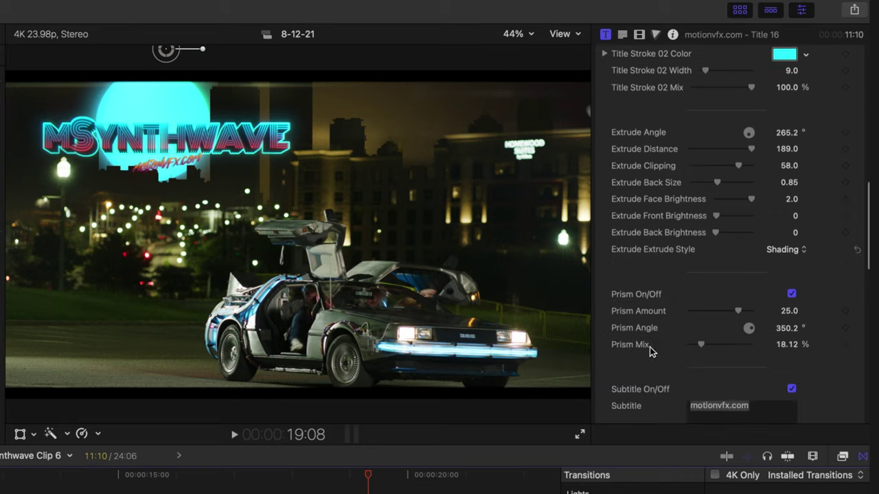
{"action": "scroll", "coordinate": [650, 351], "scroll_direction": "down", "scroll_amount": 6}
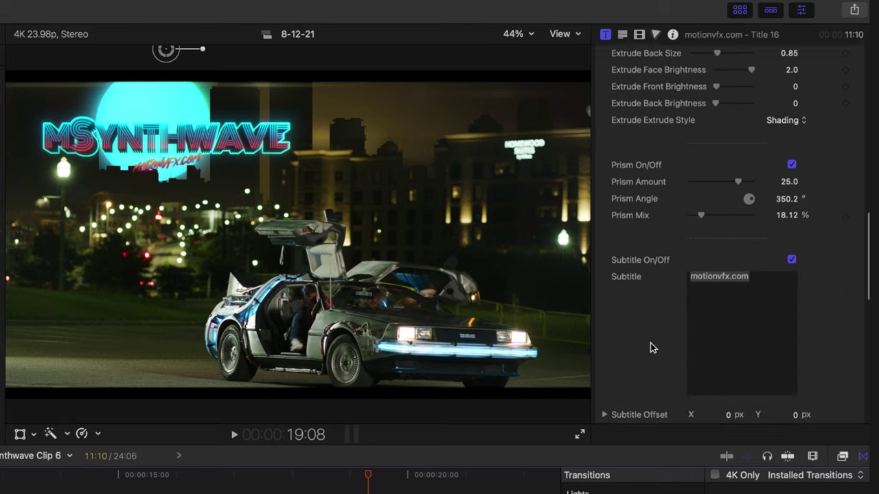
{"action": "scroll", "coordinate": [651, 344], "scroll_direction": "down", "scroll_amount": 5}
Scroll back up, then select the Cityline clip showing Skyline at 100% opacity, 78% scale.
{"action": "scroll", "coordinate": [650, 348], "scroll_direction": "down", "scroll_amount": 8}
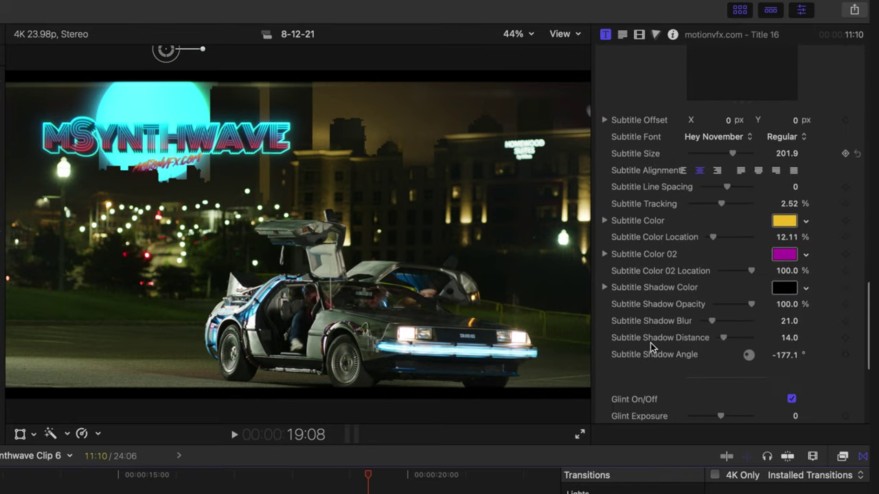
{"action": "scroll", "coordinate": [650, 348], "scroll_direction": "up", "scroll_amount": 20}
{"action": "scroll", "coordinate": [651, 346], "scroll_direction": "up", "scroll_amount": 6}
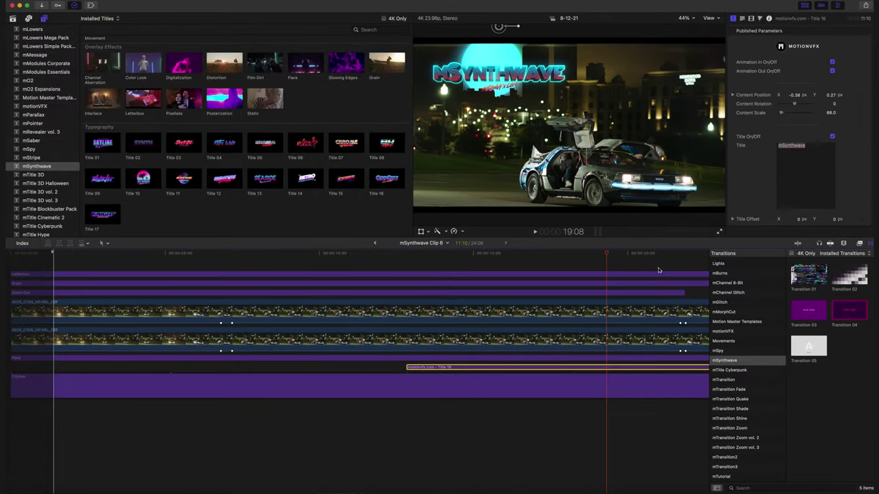
{"action": "left_click", "coordinate": [608, 393]}
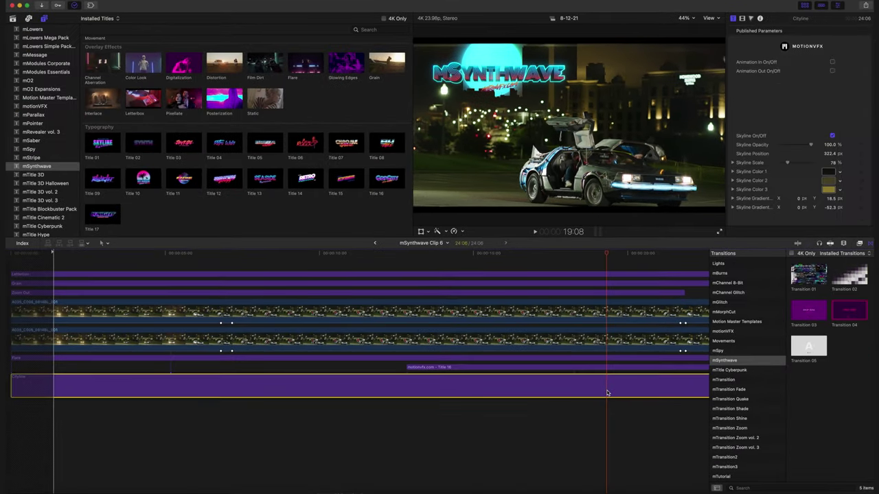
{"action": "key", "text": "v"}
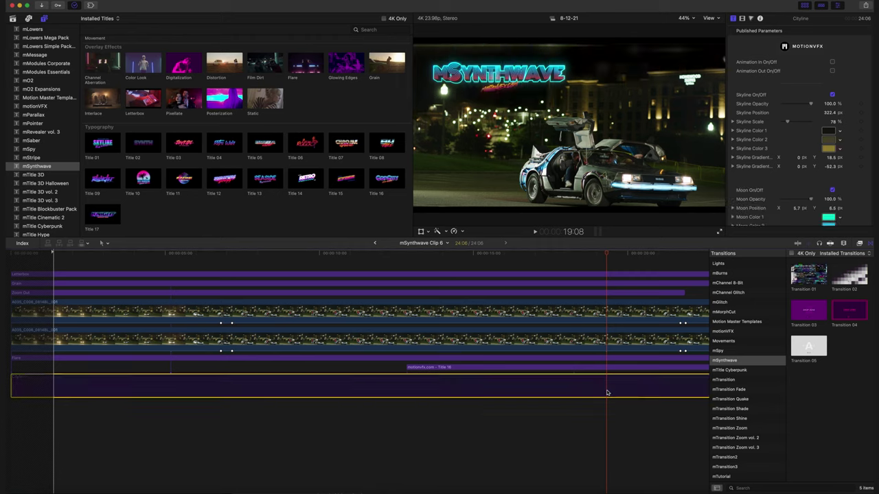
{"action": "key", "text": "v"}
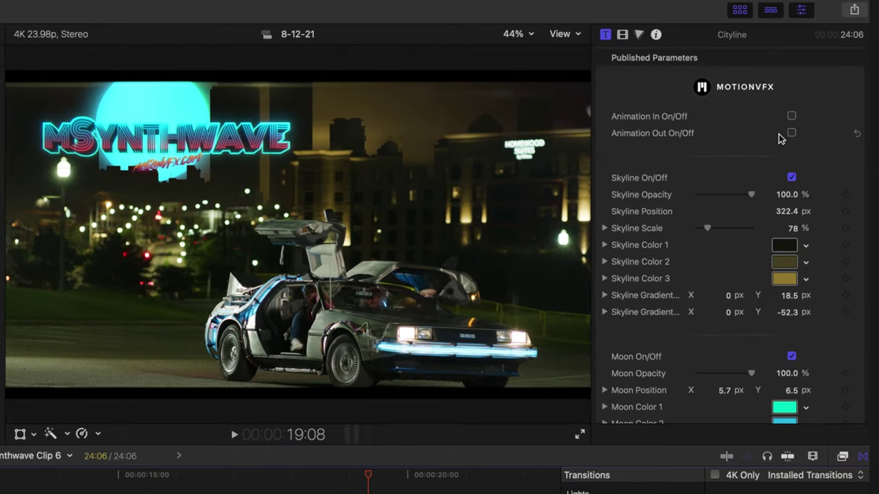
{"action": "left_click", "coordinate": [791, 177]}
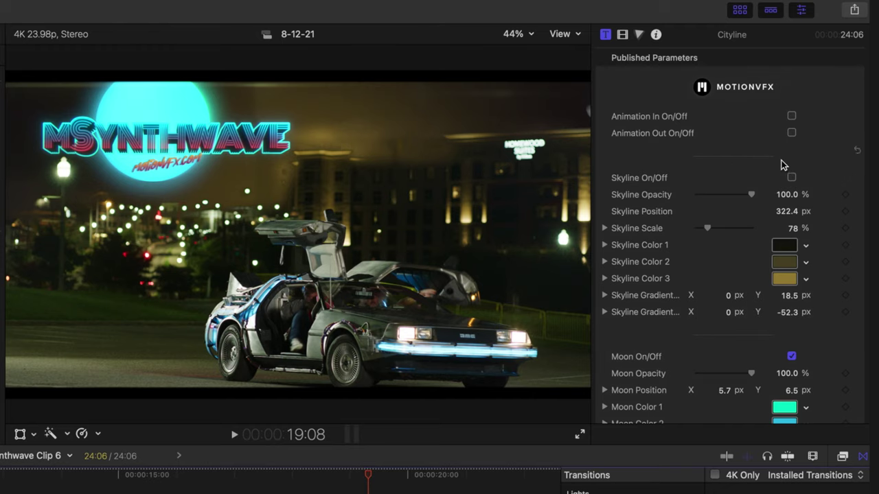
{"action": "left_click", "coordinate": [792, 178]}
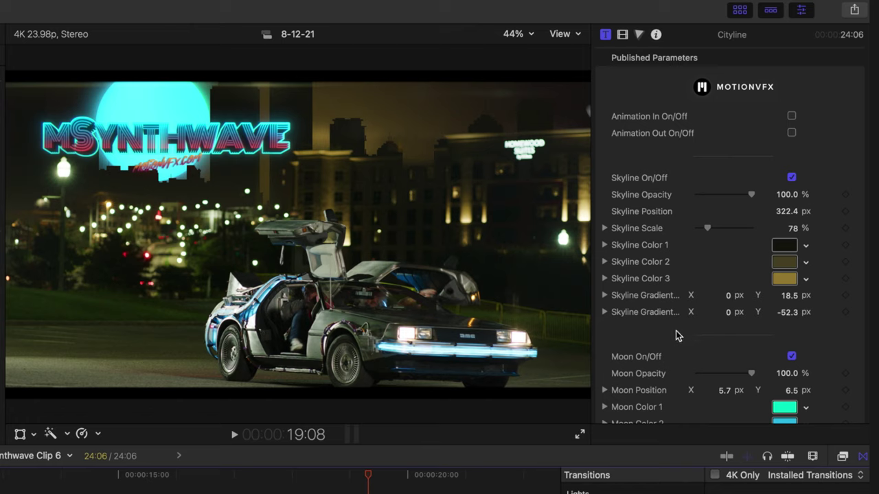
{"action": "scroll", "coordinate": [756, 316], "scroll_direction": "down", "scroll_amount": 2}
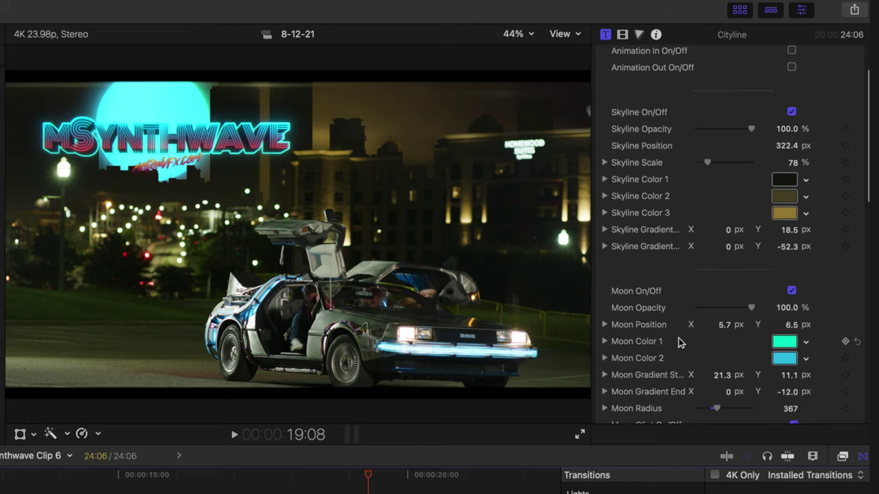
{"action": "scroll", "coordinate": [673, 344], "scroll_direction": "down", "scroll_amount": 3}
{"action": "scroll", "coordinate": [676, 309], "scroll_direction": "down", "scroll_amount": 3}
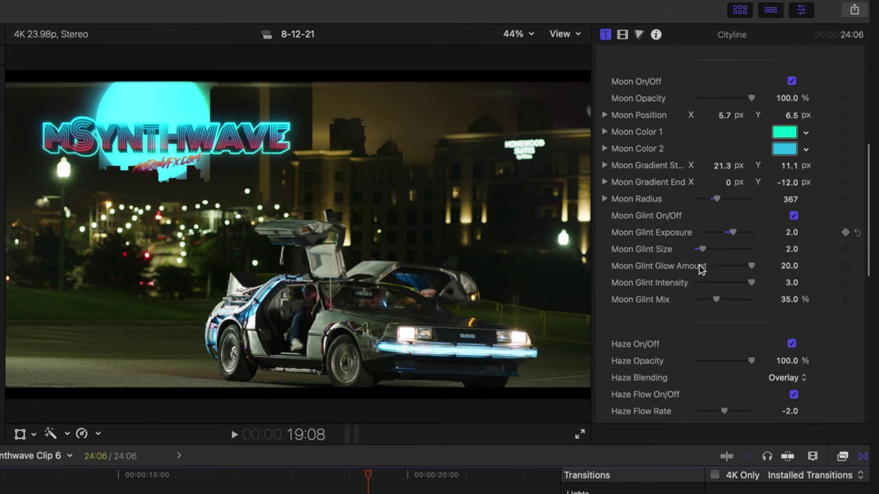
{"action": "scroll", "coordinate": [792, 316], "scroll_direction": "down", "scroll_amount": 1}
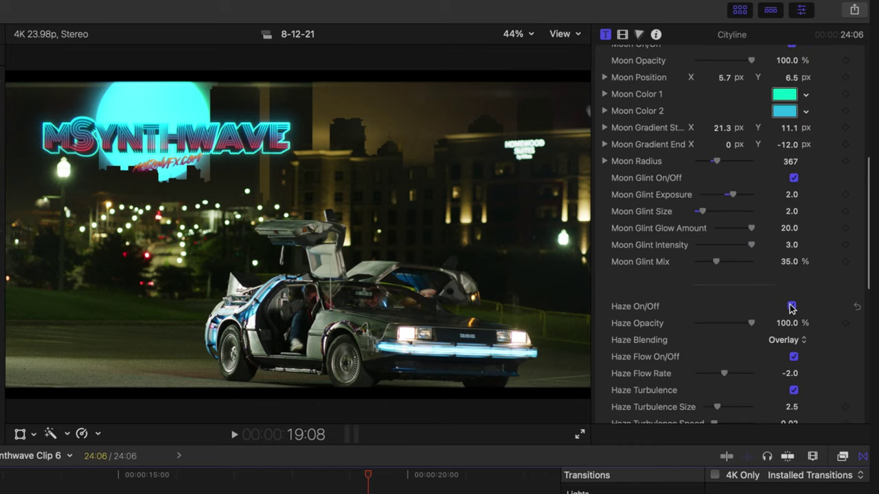
{"action": "left_click", "coordinate": [791, 306]}
{"action": "left_click", "coordinate": [792, 306]}
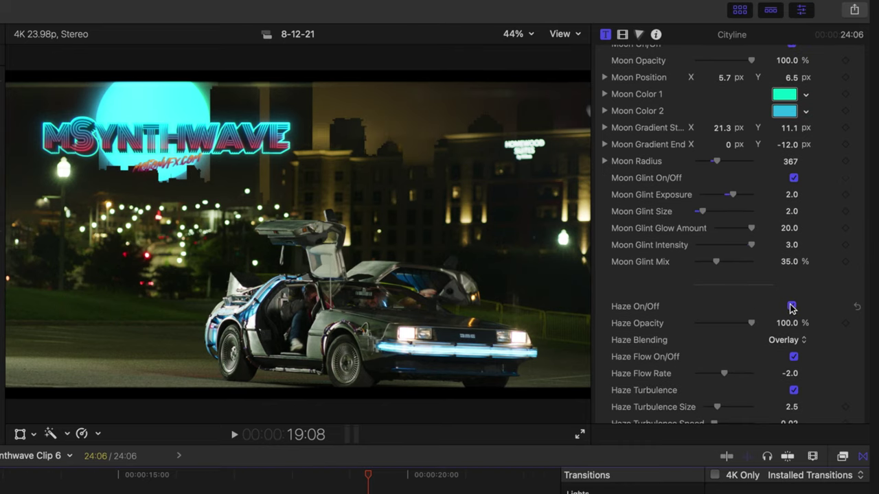
{"action": "scroll", "coordinate": [676, 349], "scroll_direction": "down", "scroll_amount": 5}
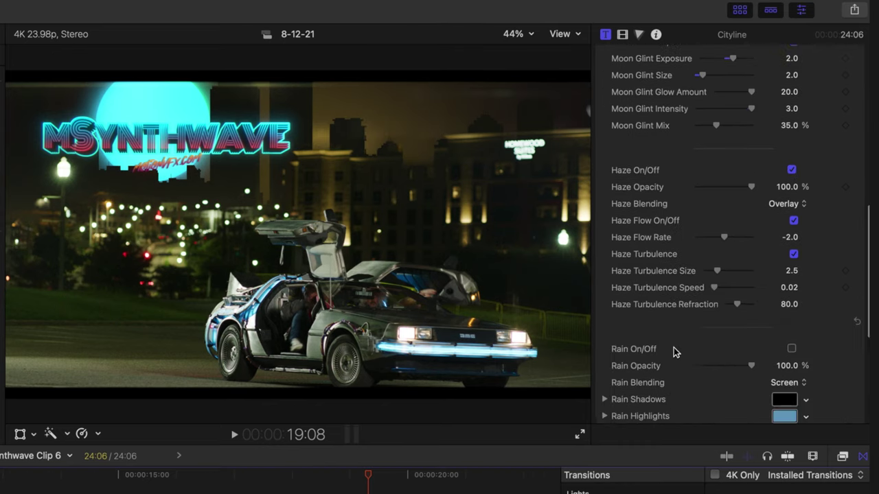
{"action": "scroll", "coordinate": [677, 349], "scroll_direction": "down", "scroll_amount": 1}
{"action": "left_click", "coordinate": [792, 308]}
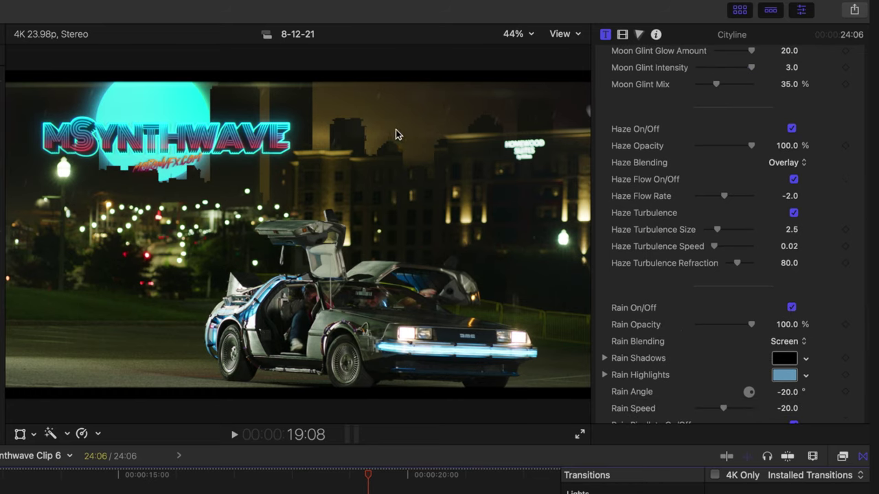
{"action": "left_click", "coordinate": [792, 308]}
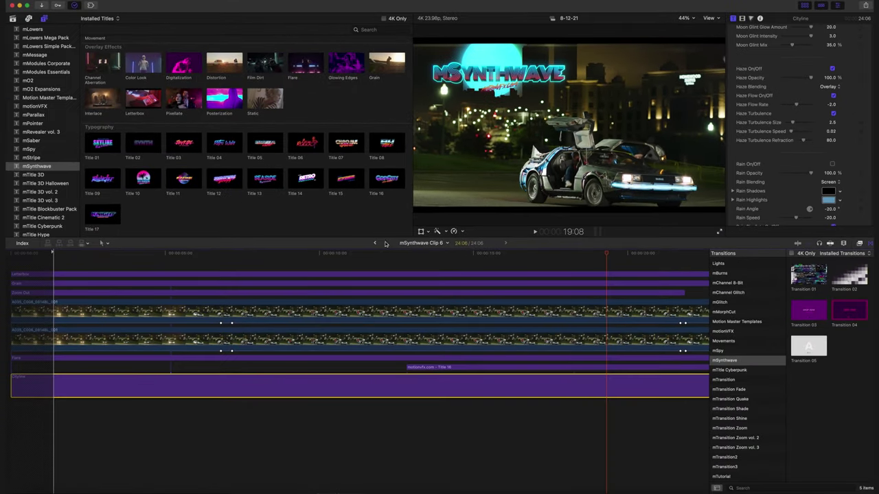
Leave the compound clip, scrub to the synthwave title at 22:06, and select Transition 03.
{"action": "left_click", "coordinate": [375, 244]}
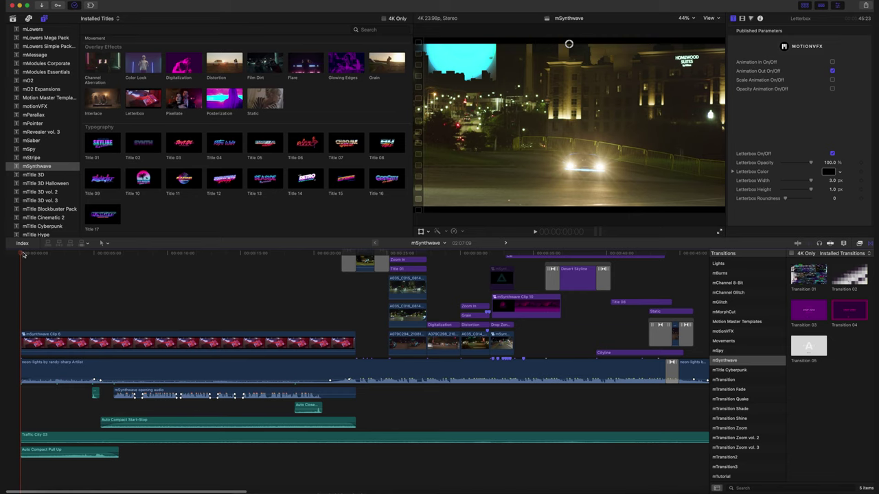
{"action": "left_click", "coordinate": [107, 261]}
{"action": "scroll", "coordinate": [107, 262], "scroll_direction": "up", "scroll_amount": 5}
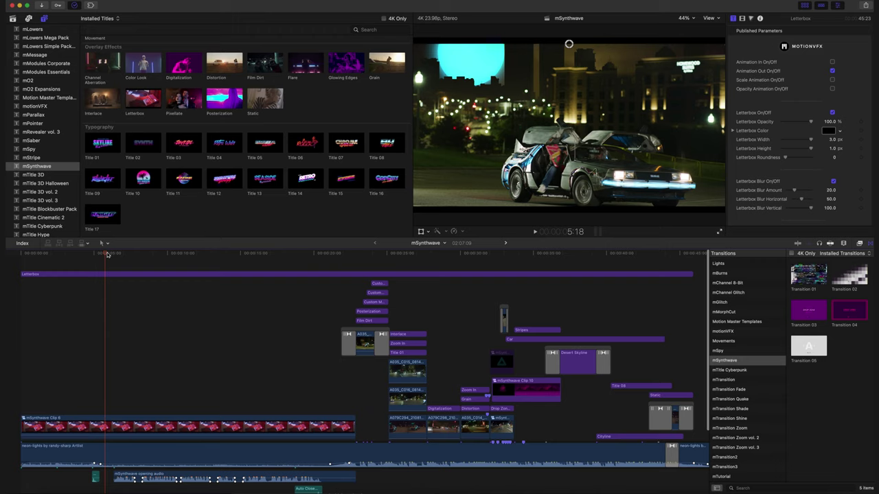
{"action": "left_click_drag", "start_coordinate": [107, 255], "coordinate": [348, 266]}
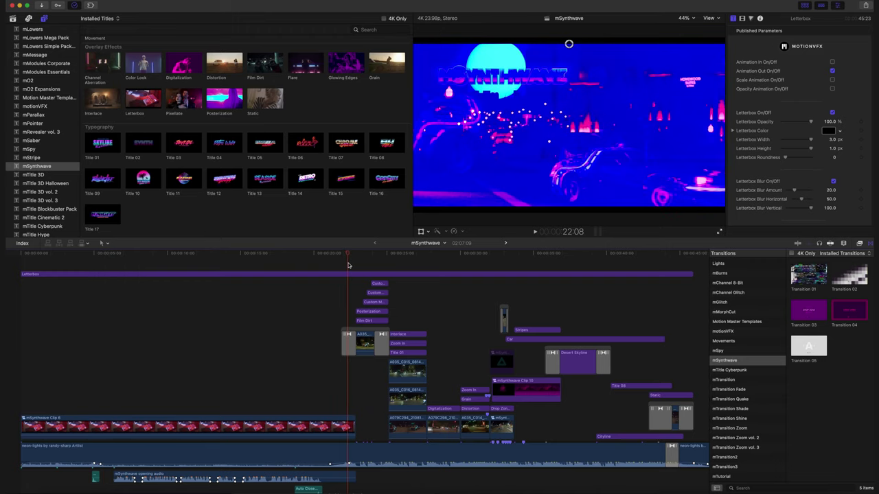
{"action": "left_click", "coordinate": [349, 347]}
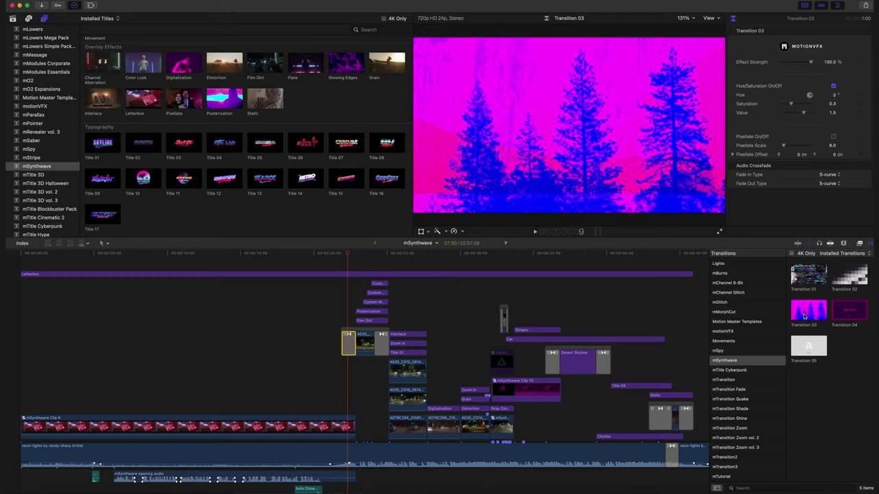
Zoom the timeline in twice around the playhead just past the transition.
{"action": "left_click", "coordinate": [360, 253]}
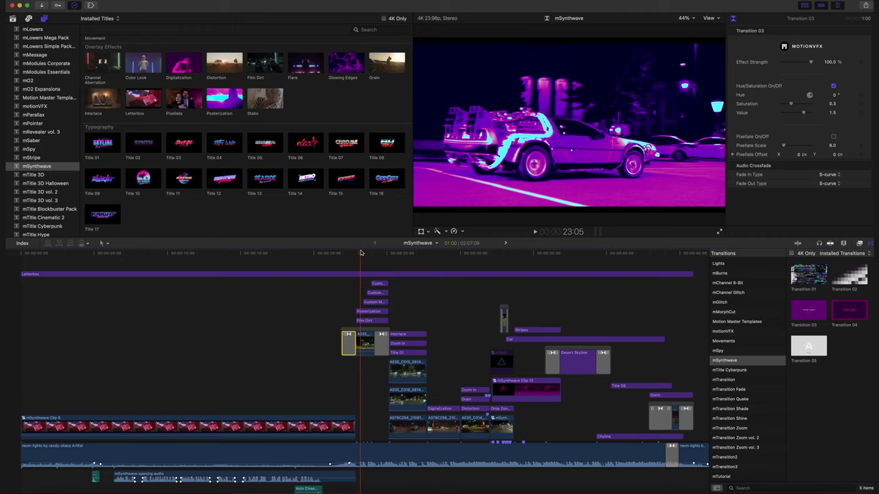
{"action": "key", "text": "super+plus"}
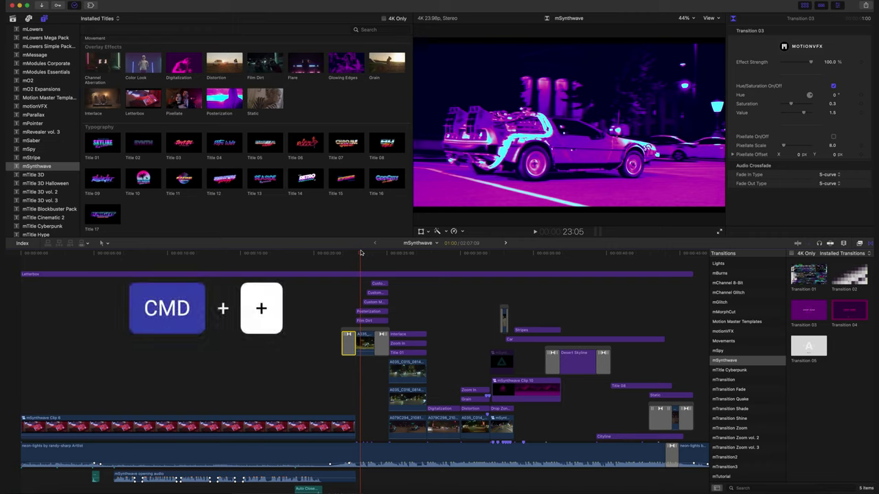
{"action": "key", "text": "super+plus"}
{"action": "key", "text": "super+plus"}
{"action": "key", "text": "super+plus"}
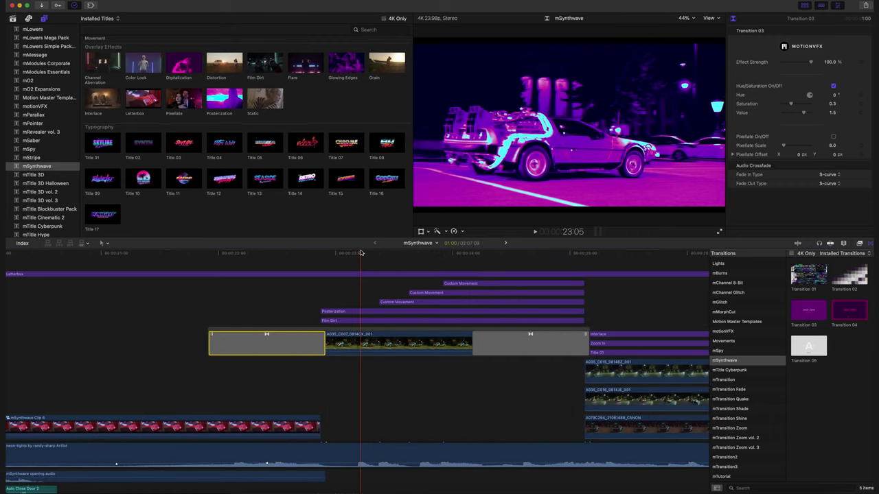
Scrub the transition between 23:03 and about 24:10, then select the Posterization clip.
{"action": "left_click_drag", "start_coordinate": [359, 254], "coordinate": [442, 253]}
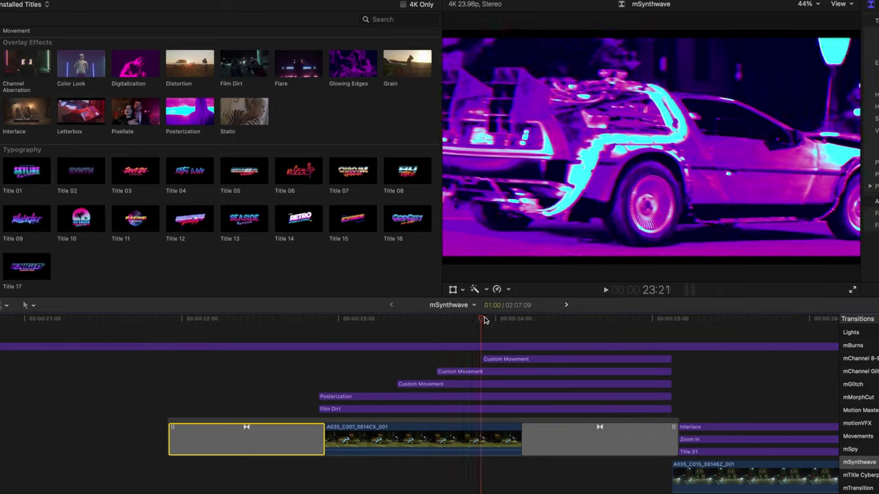
{"action": "left_click_drag", "start_coordinate": [484, 320], "coordinate": [362, 317]}
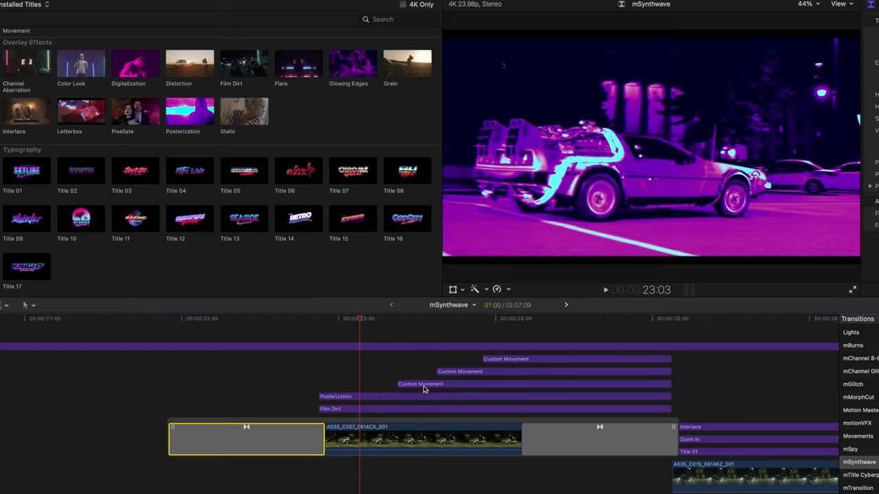
{"action": "scroll", "coordinate": [278, 207], "scroll_direction": "up", "scroll_amount": 6}
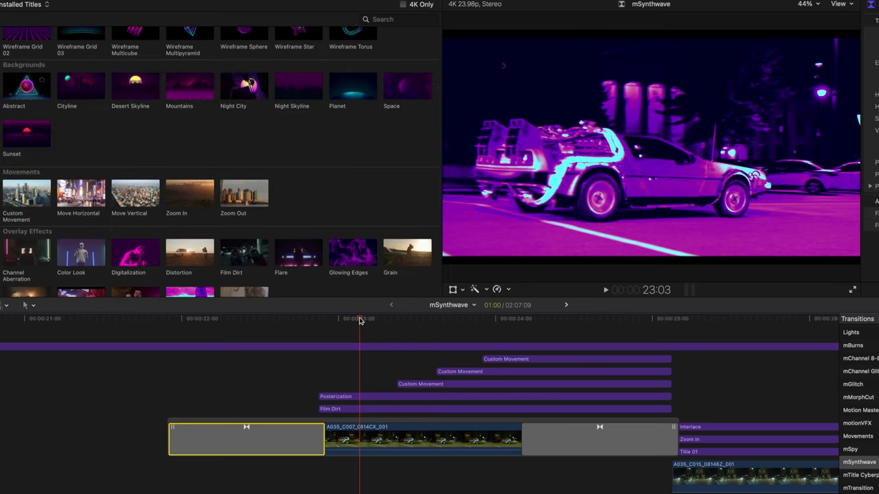
{"action": "mouse_move", "coordinate": [360, 320]}
{"action": "left_mouse_down"}
{"action": "mouse_move", "coordinate": [500, 321]}
{"action": "mouse_move", "coordinate": [358, 321]}
{"action": "left_mouse_up"}
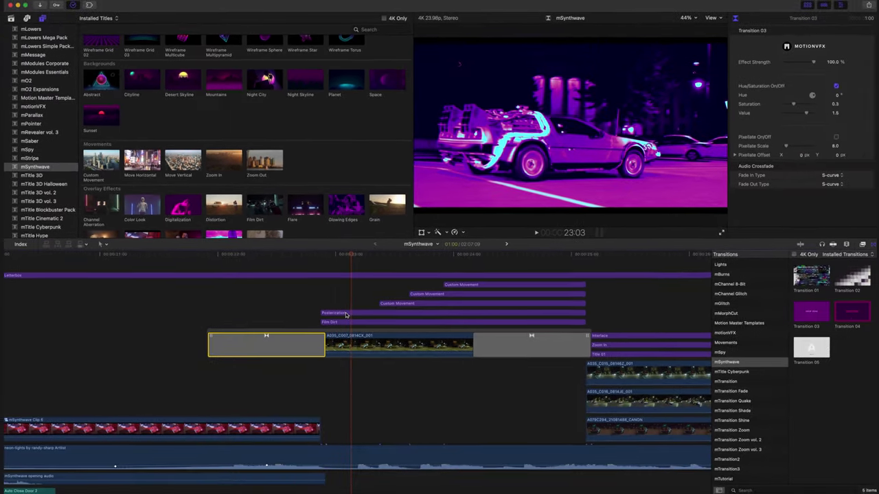
{"action": "left_click", "coordinate": [354, 392]}
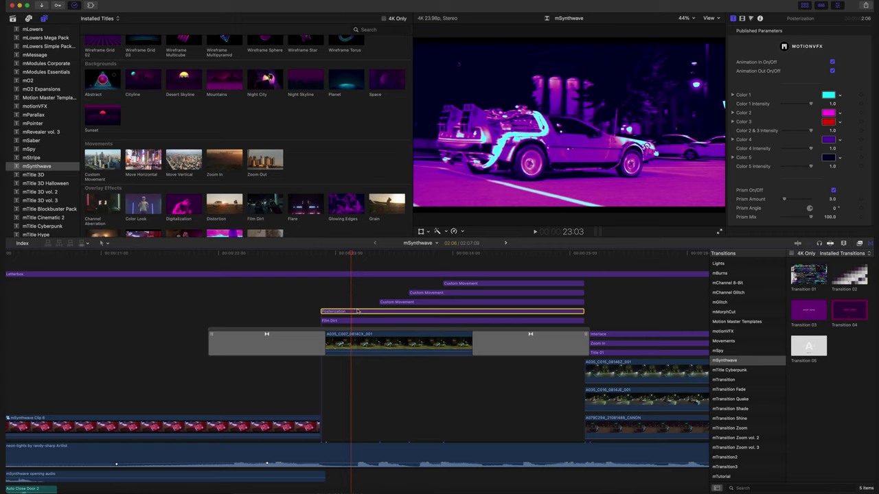
Disable Posterization, inspect Film Dirt, then reselect Posterization and preview the DeLorean close-up.
{"action": "key", "text": "v"}
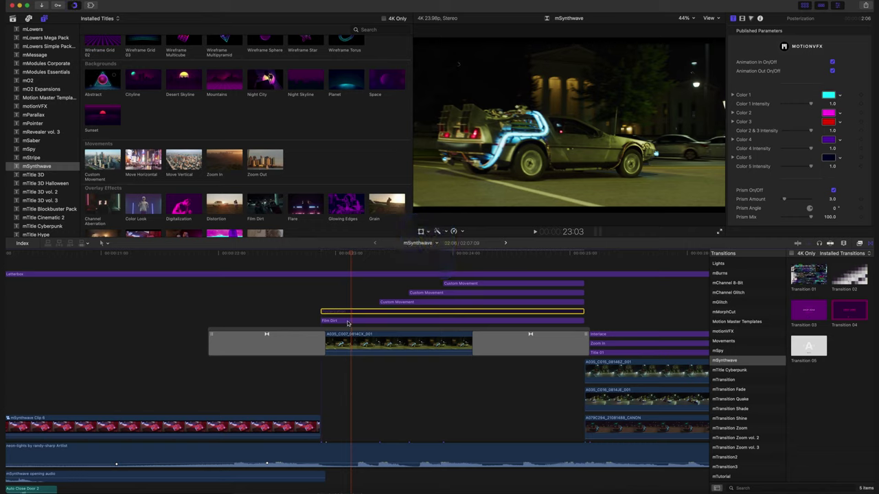
{"action": "left_click", "coordinate": [348, 320]}
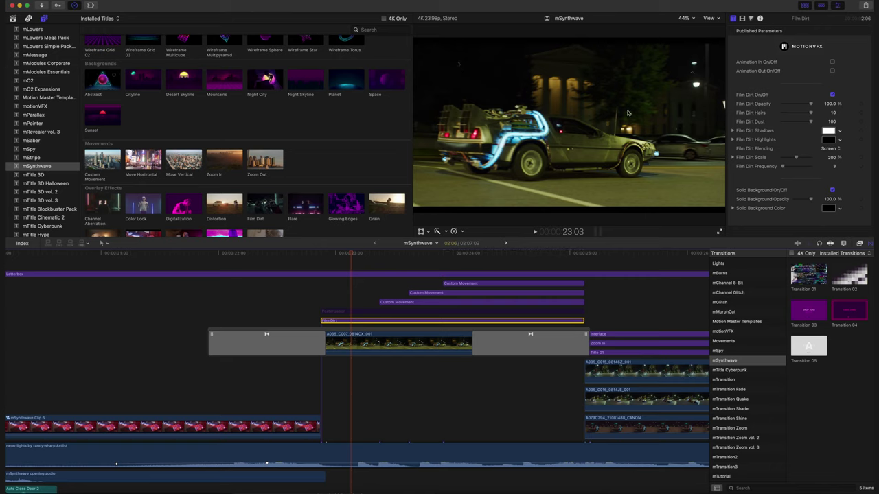
{"action": "left_click", "coordinate": [351, 312]}
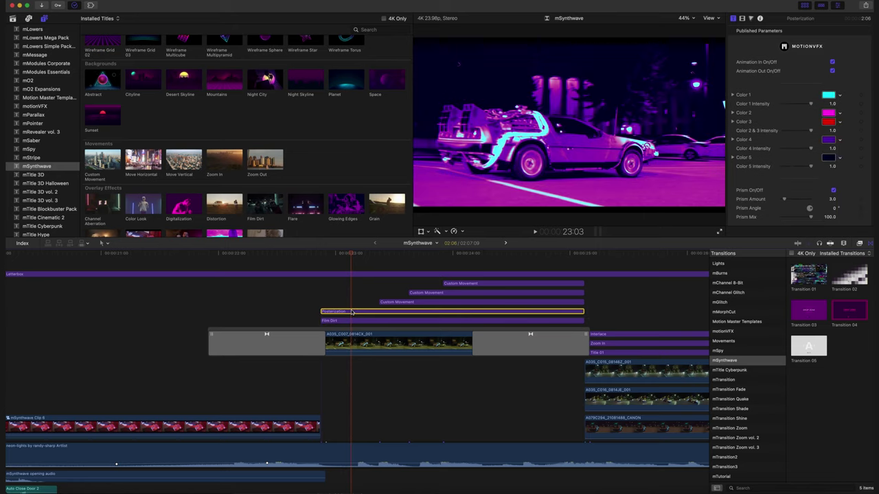
{"action": "left_click_drag", "start_coordinate": [351, 256], "coordinate": [449, 257]}
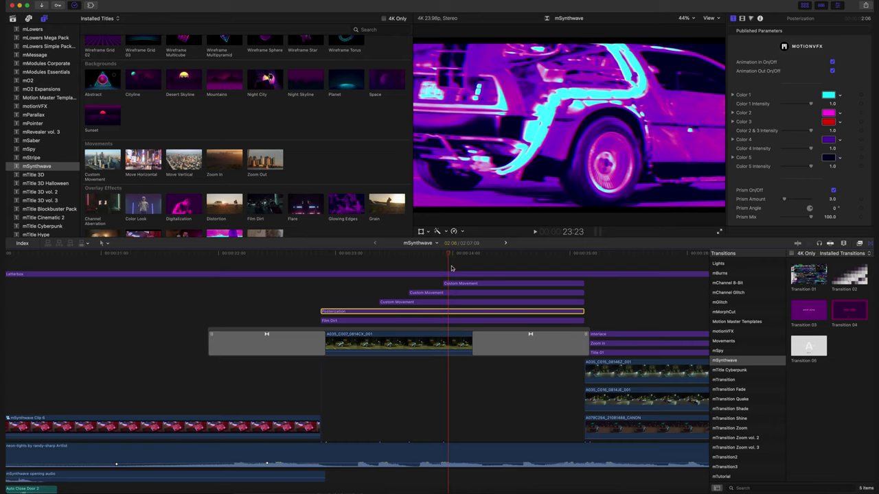
Drag the top Custom Movement's start and end handles to reframe the DeLorean pan.
{"action": "left_click_drag", "start_coordinate": [450, 254], "coordinate": [478, 264]}
{"action": "left_click", "coordinate": [476, 284]}
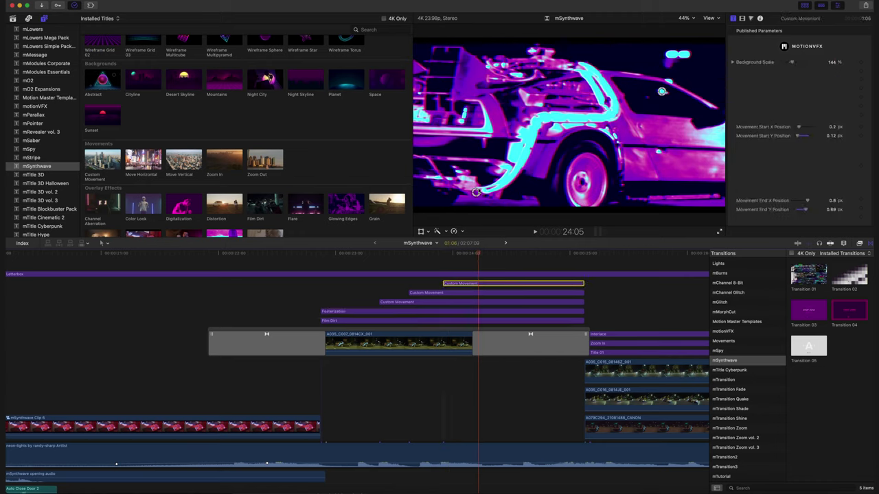
{"action": "left_click_drag", "start_coordinate": [477, 193], "coordinate": [449, 196]}
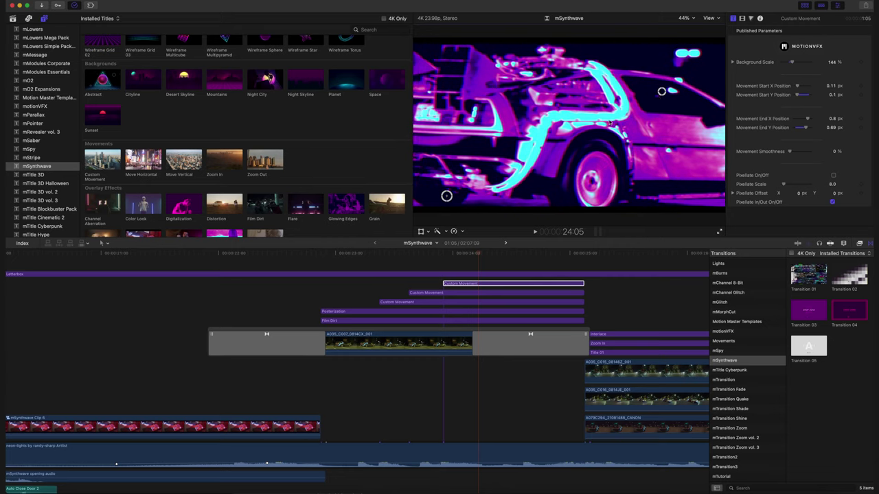
{"action": "mouse_move", "coordinate": [660, 93]}
{"action": "left_mouse_down"}
{"action": "mouse_move", "coordinate": [691, 79]}
{"action": "mouse_move", "coordinate": [646, 89]}
{"action": "left_mouse_up"}
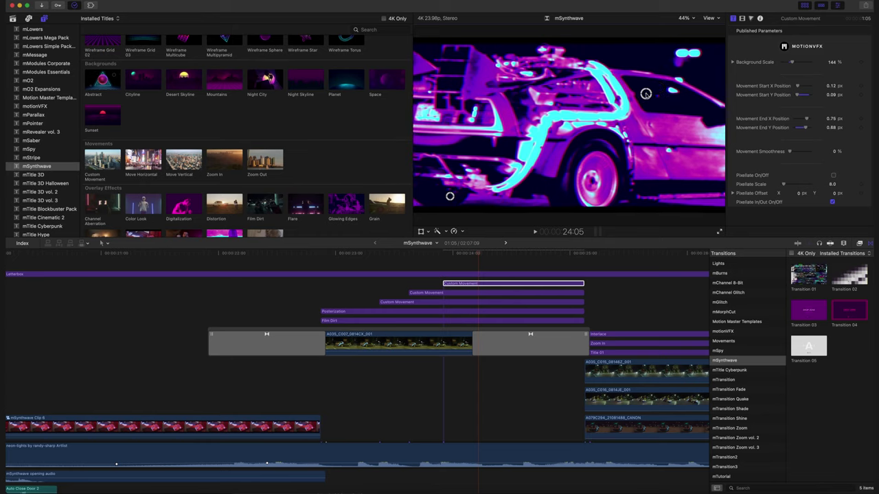
Scrub ahead to the SKYLINE title over the night street shot at 25:09.
{"action": "left_click", "coordinate": [330, 311]}
{"action": "left_click", "coordinate": [319, 254]}
{"action": "left_click_drag", "start_coordinate": [319, 254], "coordinate": [584, 259]}
{"action": "scroll", "coordinate": [583, 255], "scroll_direction": "right", "scroll_amount": 5}
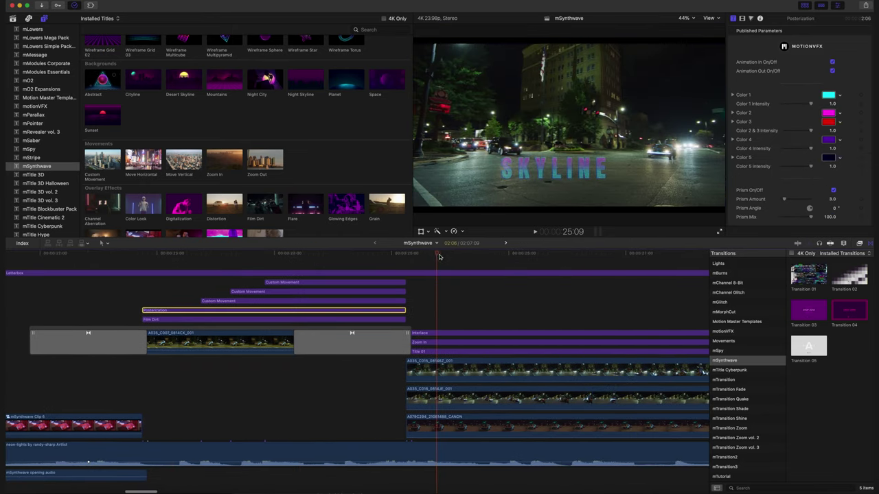
{"action": "mouse_move", "coordinate": [440, 256]}
{"action": "left_mouse_down"}
{"action": "mouse_move", "coordinate": [322, 259]}
{"action": "mouse_move", "coordinate": [458, 263]}
{"action": "mouse_move", "coordinate": [411, 263]}
{"action": "mouse_move", "coordinate": [440, 263]}
{"action": "left_mouse_up"}
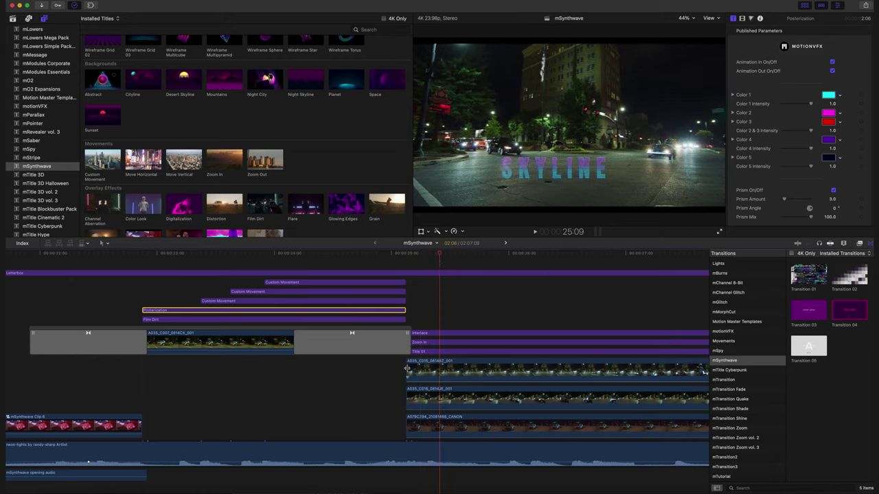
Extend A035_C015 to start earlier and delete A035_C016 and A079C294 beneath it.
{"action": "left_click_drag", "start_coordinate": [407, 369], "coordinate": [295, 369]}
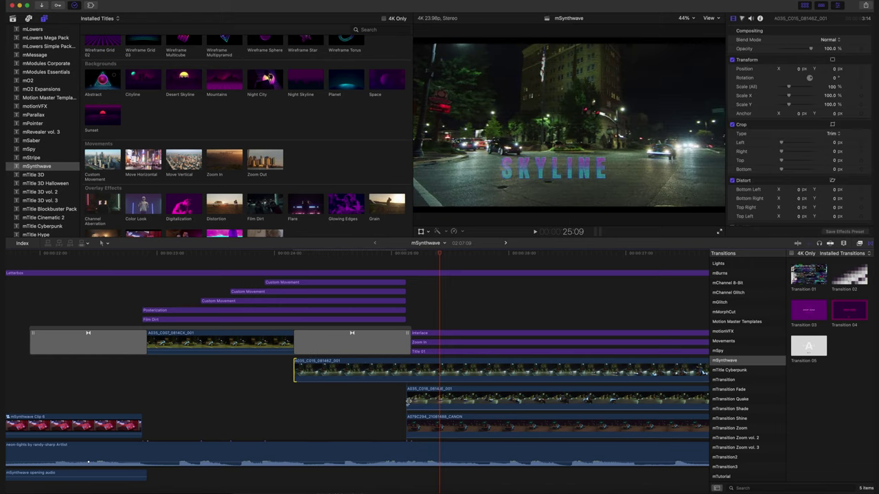
{"action": "left_click", "coordinate": [425, 371]}
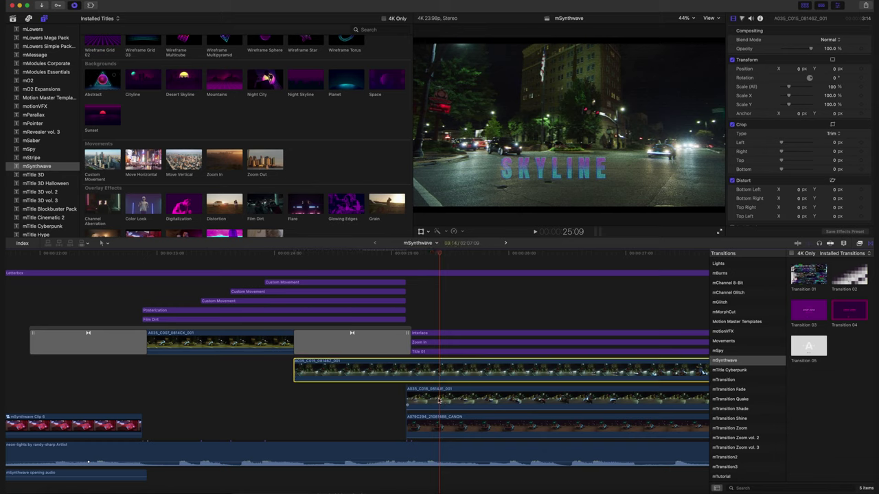
{"action": "left_click", "coordinate": [439, 401]}
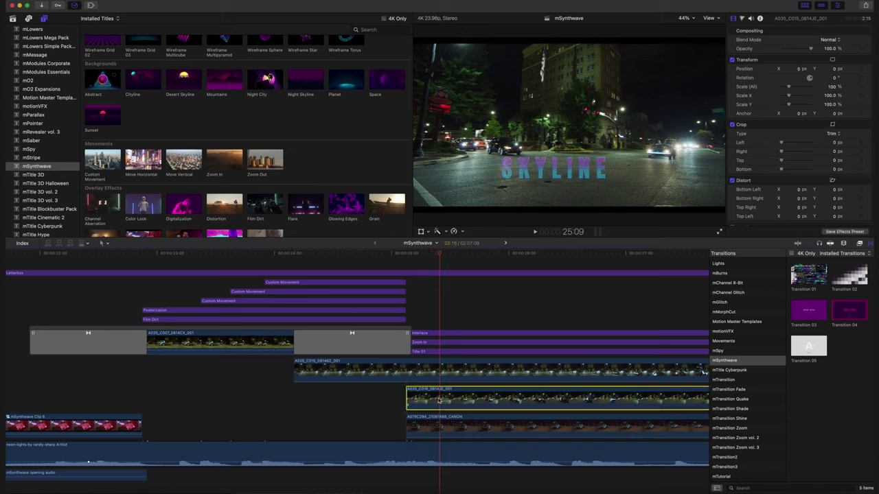
{"action": "left_click", "coordinate": [435, 422], "text": "super"}
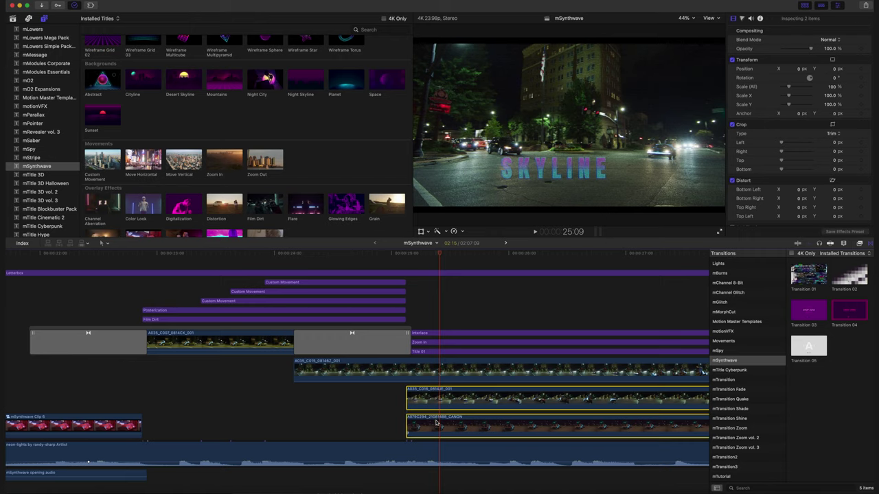
{"action": "key", "text": "Delete"}
Lower the top Custom Movement's pan end point to 0.79 / 0.11 px.
{"action": "left_click", "coordinate": [440, 294]}
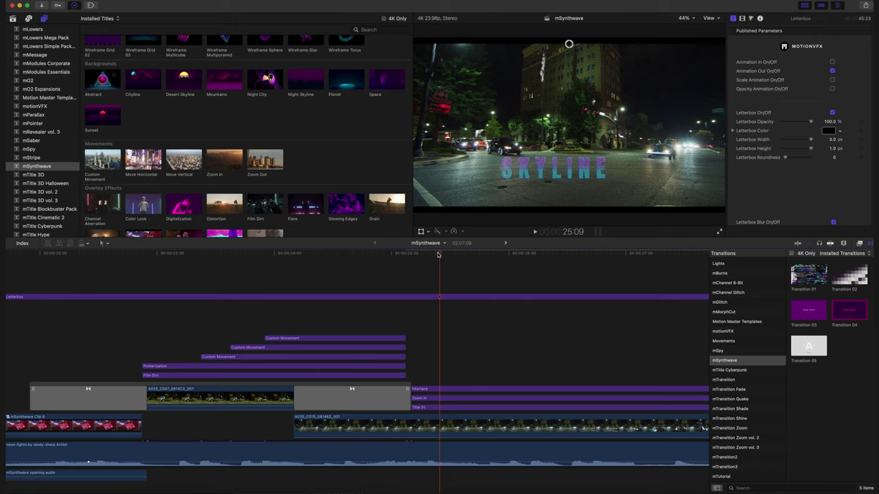
{"action": "left_click_drag", "start_coordinate": [438, 255], "coordinate": [395, 273]}
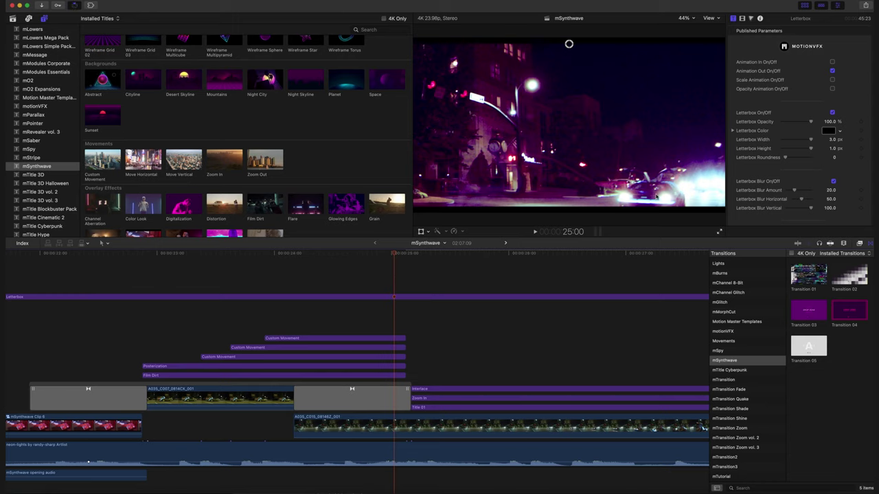
{"action": "mouse_move", "coordinate": [399, 251]}
{"action": "left_mouse_down"}
{"action": "mouse_move", "coordinate": [414, 253]}
{"action": "mouse_move", "coordinate": [402, 255]}
{"action": "left_mouse_up"}
{"action": "left_click", "coordinate": [310, 340]}
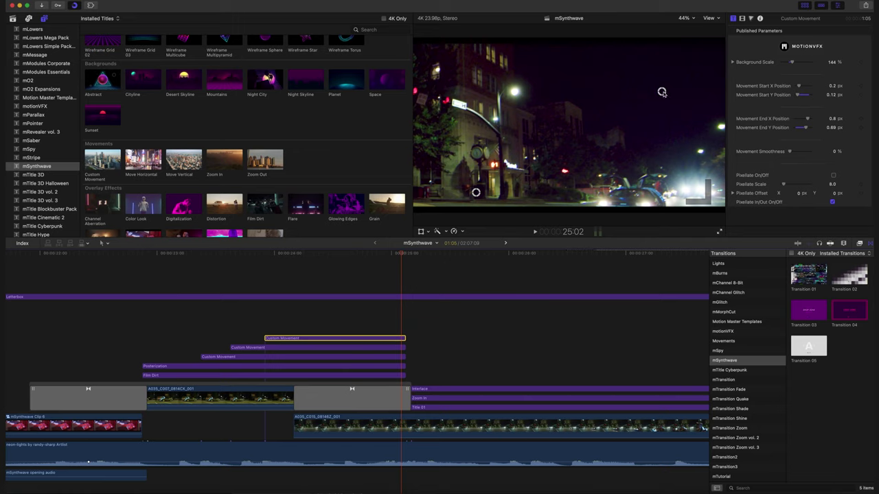
{"action": "left_click_drag", "start_coordinate": [662, 92], "coordinate": [659, 194]}
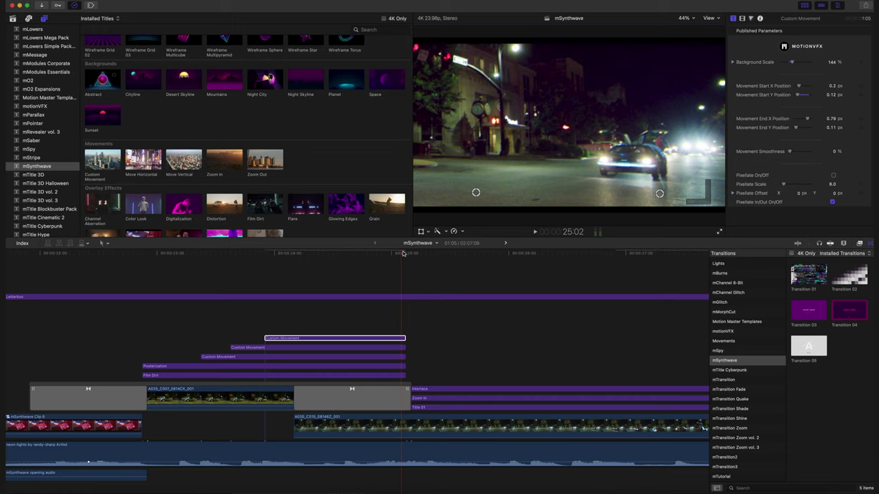
{"action": "left_click_drag", "start_coordinate": [403, 253], "coordinate": [479, 392]}
Check the Interlace overlay, then drag the Zoom In end point and return it to 0.57 / 0.18.
{"action": "left_click", "coordinate": [480, 391]}
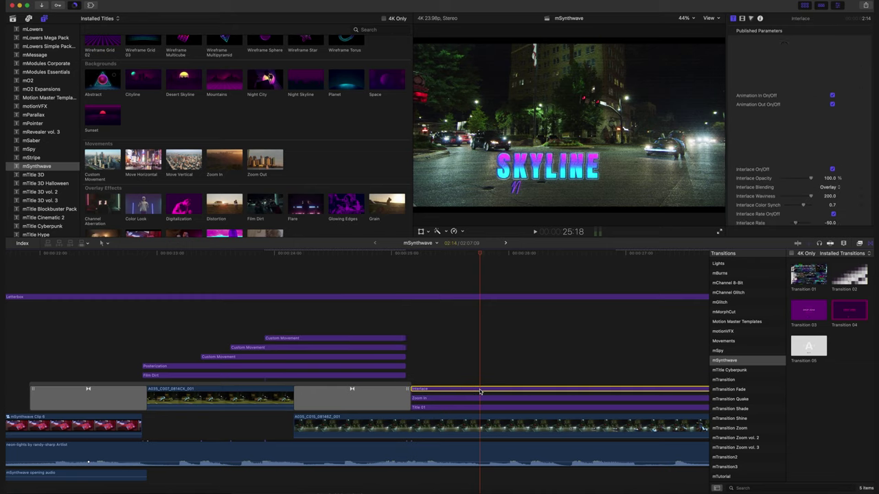
{"action": "scroll", "coordinate": [356, 222], "scroll_direction": "down", "scroll_amount": 3}
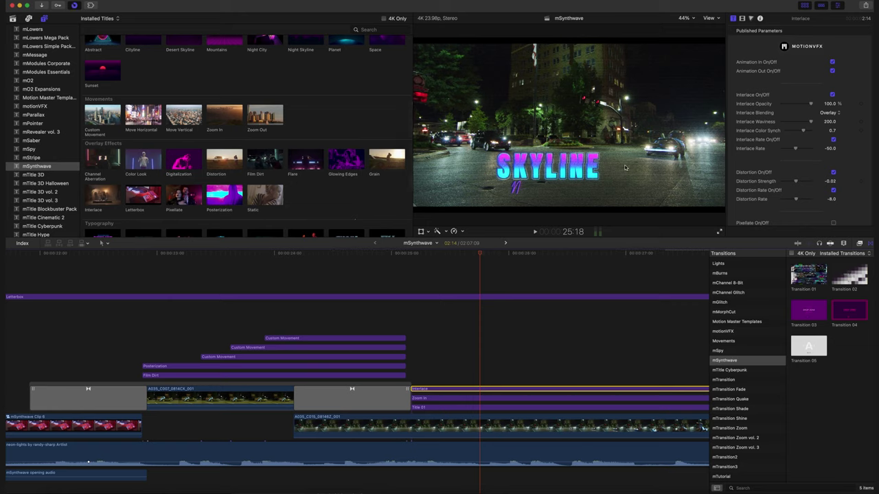
{"action": "left_click", "coordinate": [480, 400]}
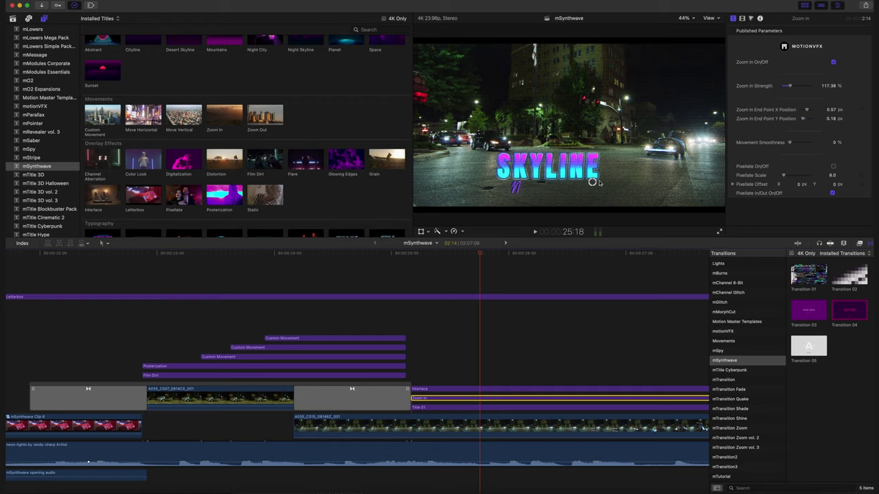
{"action": "left_click_drag", "start_coordinate": [595, 182], "coordinate": [460, 68]}
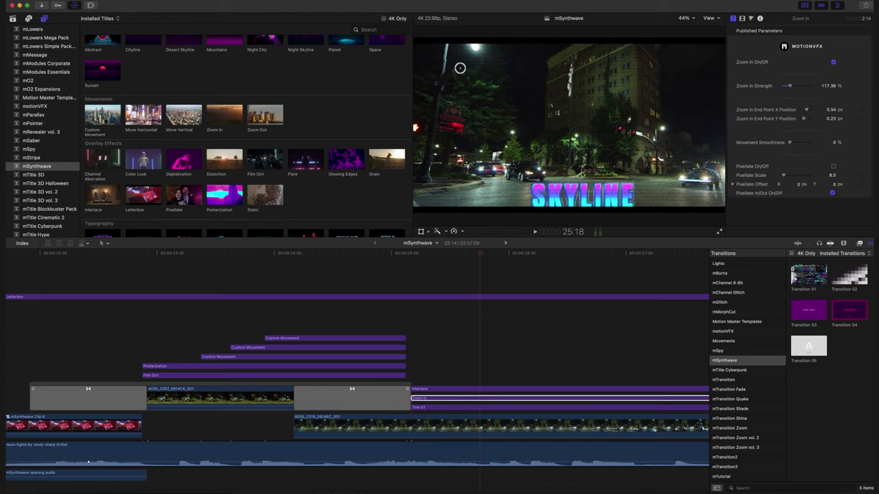
{"action": "left_click", "coordinate": [581, 172]}
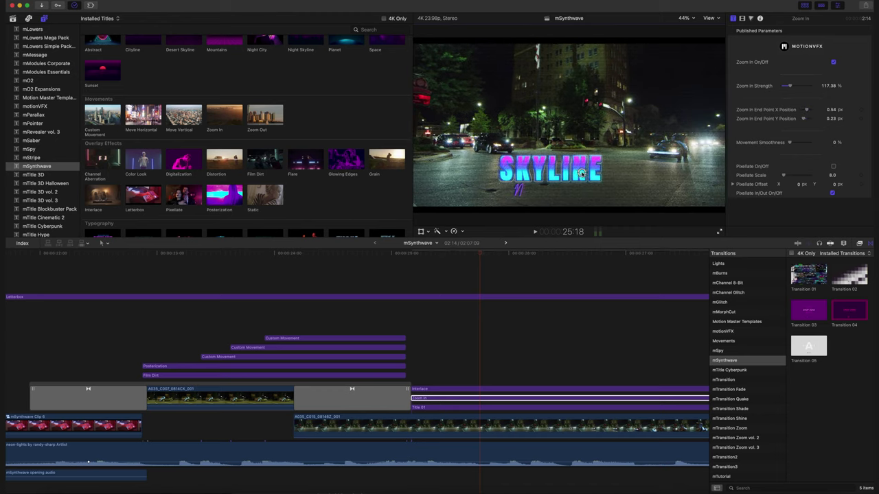
{"action": "left_click_drag", "start_coordinate": [581, 173], "coordinate": [584, 174]}
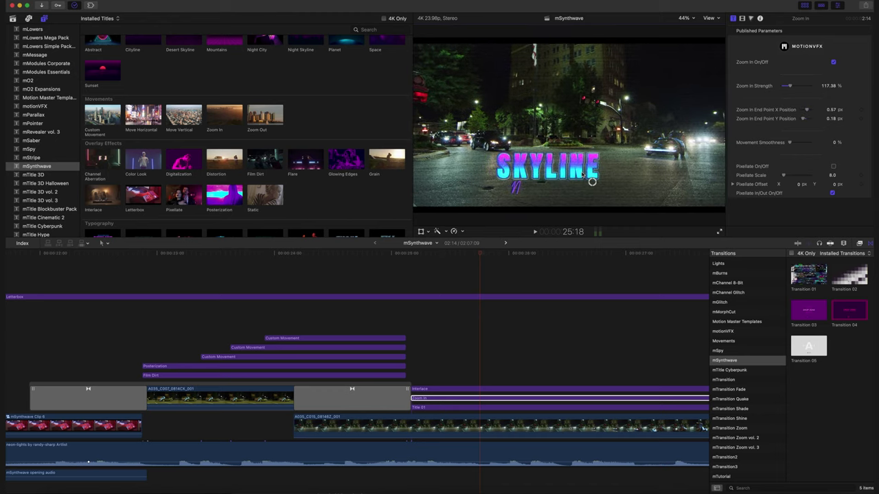
Scroll through Title 01's settings, then advance to the full SKYLINE Nightlife title at 27:08.
{"action": "left_click", "coordinate": [479, 408]}
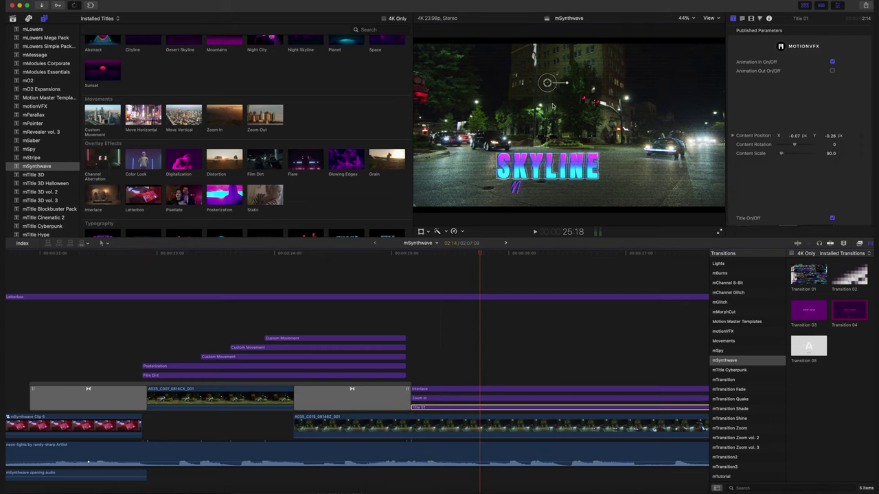
{"action": "scroll", "coordinate": [796, 137], "scroll_direction": "down", "scroll_amount": 2}
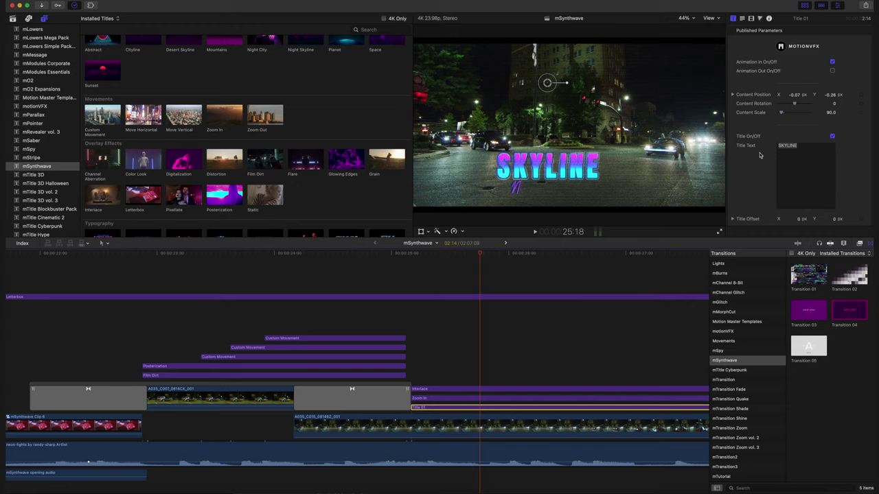
{"action": "scroll", "coordinate": [759, 156], "scroll_direction": "down", "scroll_amount": 6}
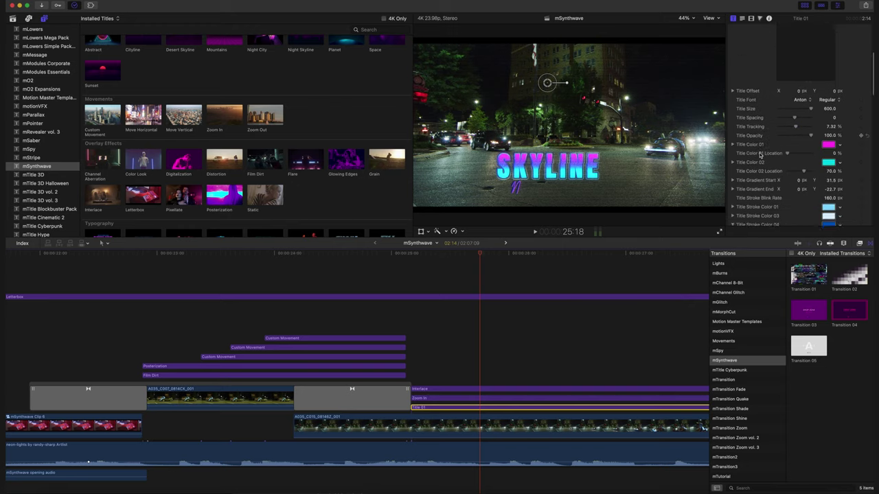
{"action": "scroll", "coordinate": [760, 155], "scroll_direction": "down", "scroll_amount": 2}
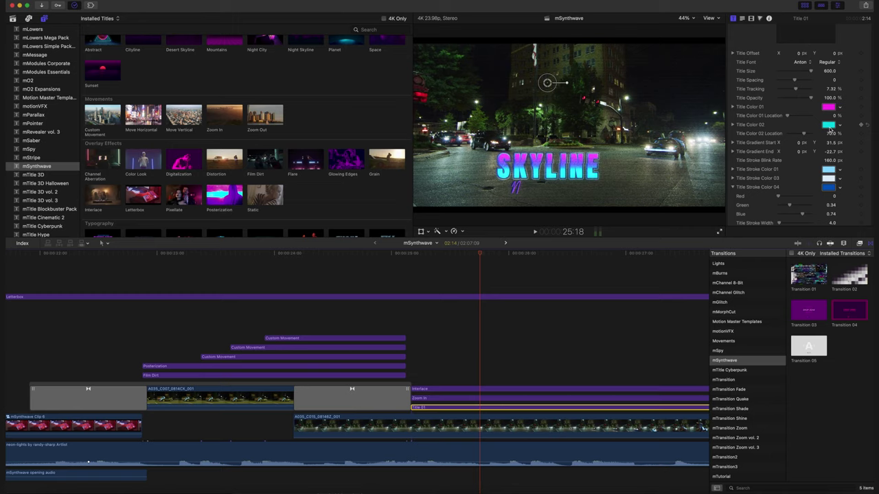
{"action": "scroll", "coordinate": [756, 162], "scroll_direction": "down", "scroll_amount": 8}
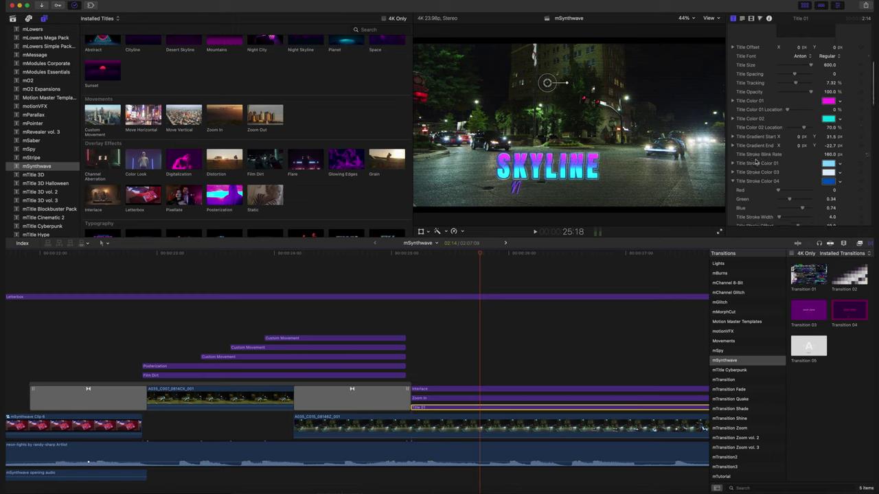
{"action": "scroll", "coordinate": [756, 161], "scroll_direction": "down", "scroll_amount": 6}
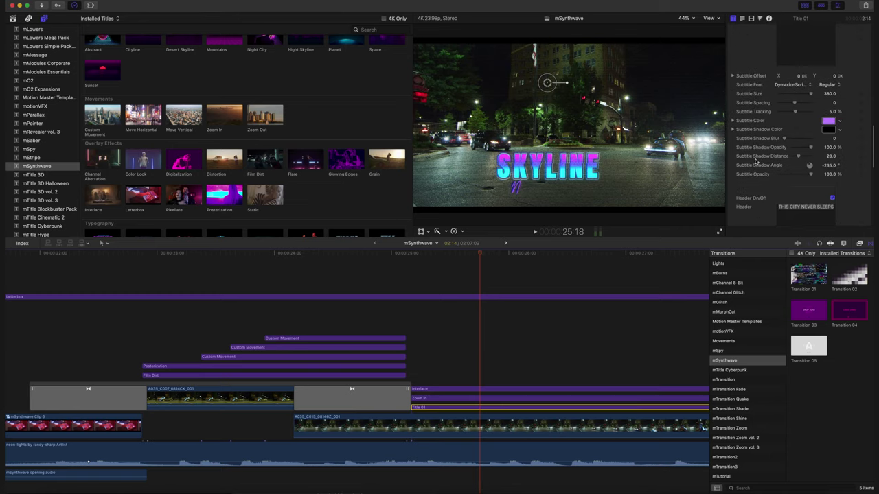
{"action": "left_click_drag", "start_coordinate": [484, 254], "coordinate": [670, 265]}
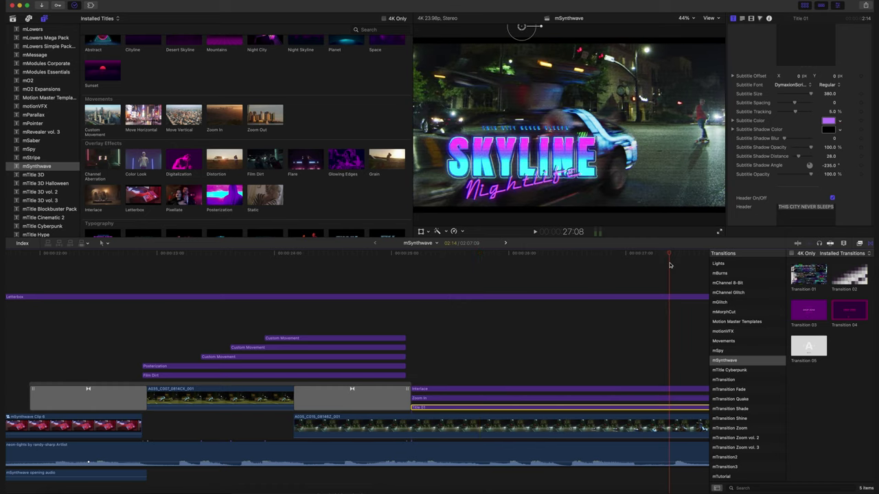
{"action": "scroll", "coordinate": [670, 265], "scroll_direction": "right", "scroll_amount": 10}
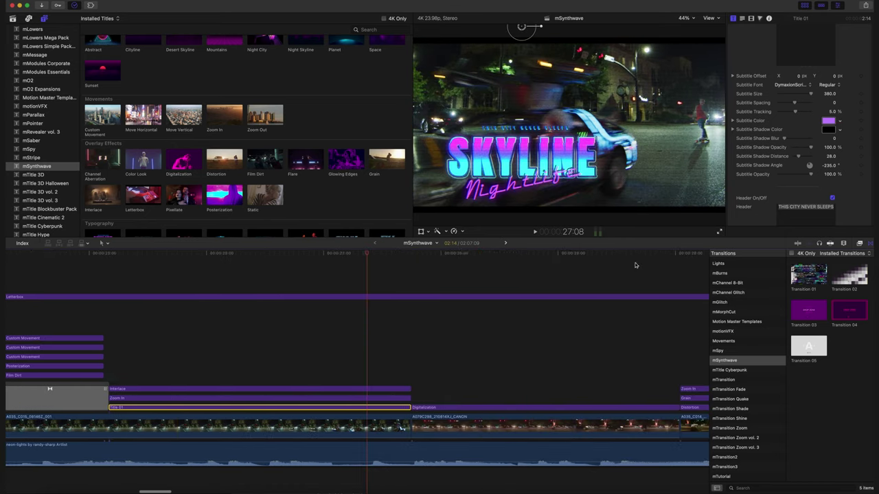
Select the Digitalization overlay and preview its pink pixellation (strength 100.0, scale 8.0) on the DeLorean shot.
{"action": "left_click_drag", "start_coordinate": [367, 253], "coordinate": [412, 261]}
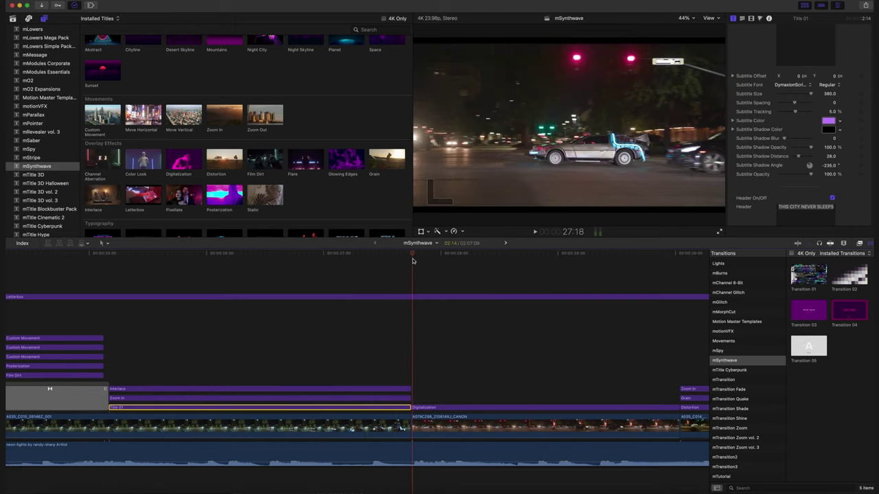
{"action": "scroll", "coordinate": [413, 261], "scroll_direction": "right", "scroll_amount": 1}
{"action": "scroll", "coordinate": [413, 261], "scroll_direction": "right", "scroll_amount": 3}
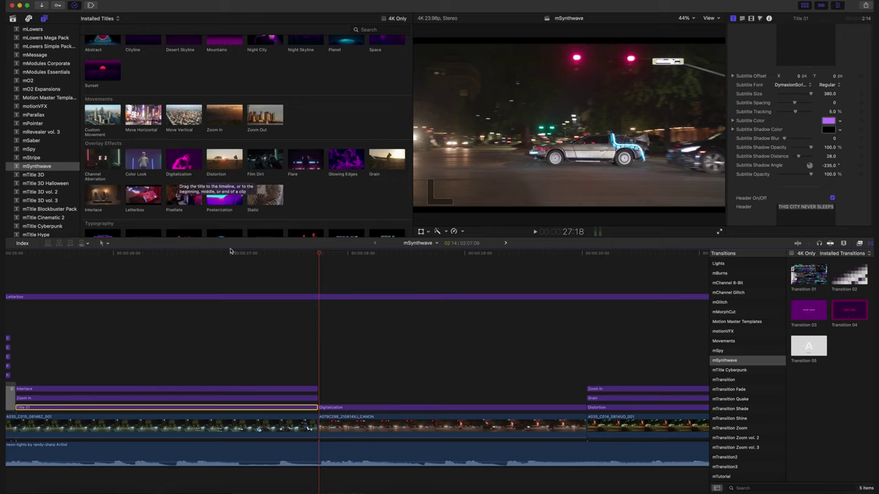
{"action": "left_click", "coordinate": [336, 408]}
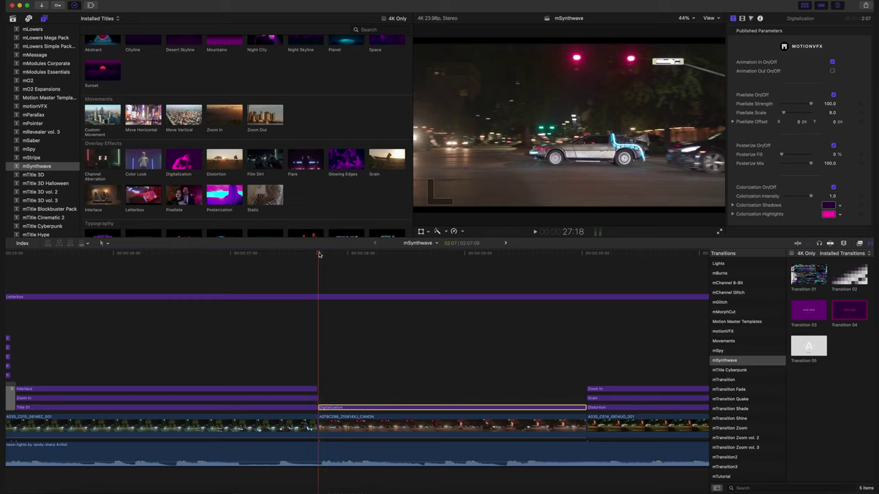
{"action": "left_click_drag", "start_coordinate": [320, 255], "coordinate": [402, 281]}
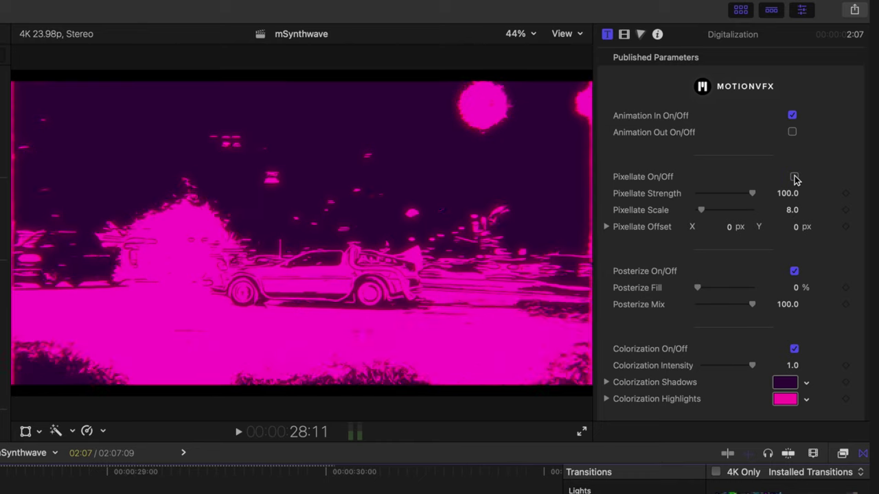
Compare Posterize and Colorization off and back on, then switch the Glint layer off.
{"action": "left_click", "coordinate": [794, 271]}
{"action": "left_click", "coordinate": [794, 272]}
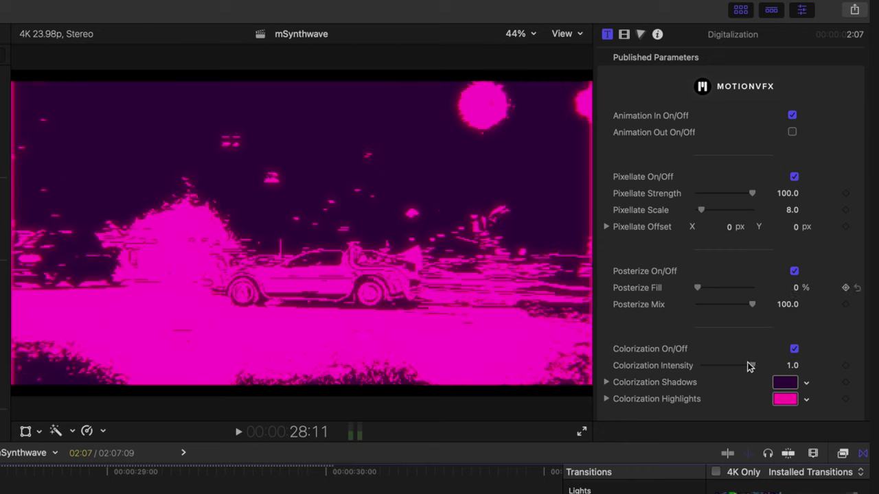
{"action": "left_click", "coordinate": [794, 350]}
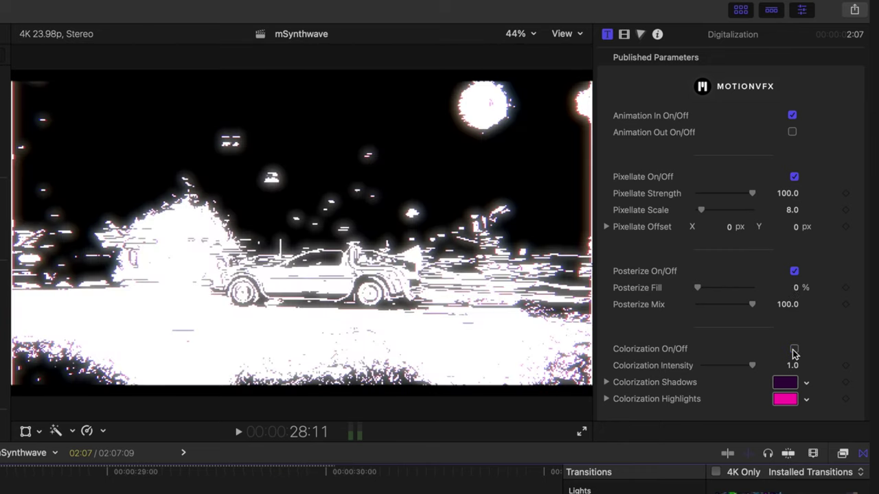
{"action": "left_click", "coordinate": [794, 350]}
{"action": "scroll", "coordinate": [663, 348], "scroll_direction": "down", "scroll_amount": 4}
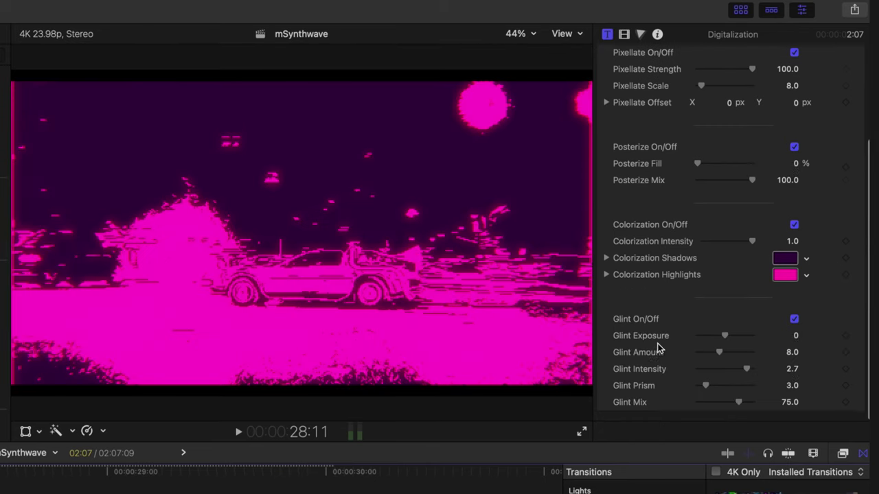
{"action": "left_click", "coordinate": [795, 320]}
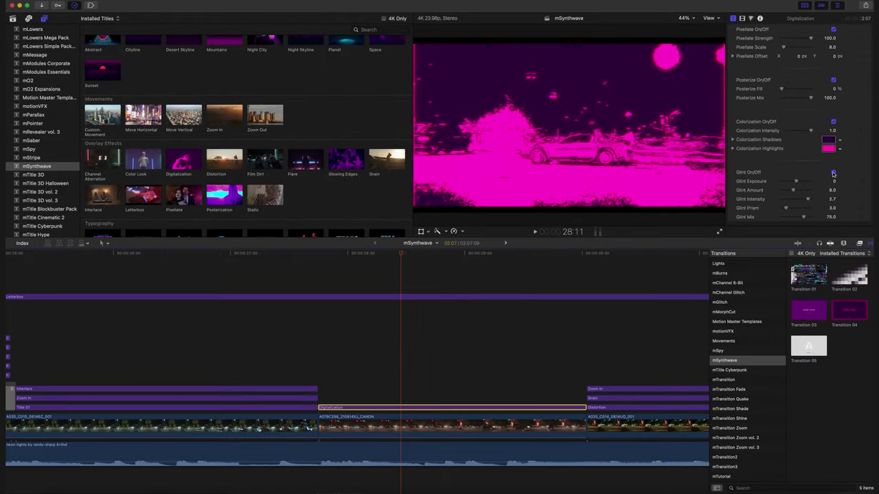
Advance to the Distortion shot and scrub twice through its Zoom In overlay at 303.53% strength.
{"action": "left_click_drag", "start_coordinate": [401, 255], "coordinate": [609, 263]}
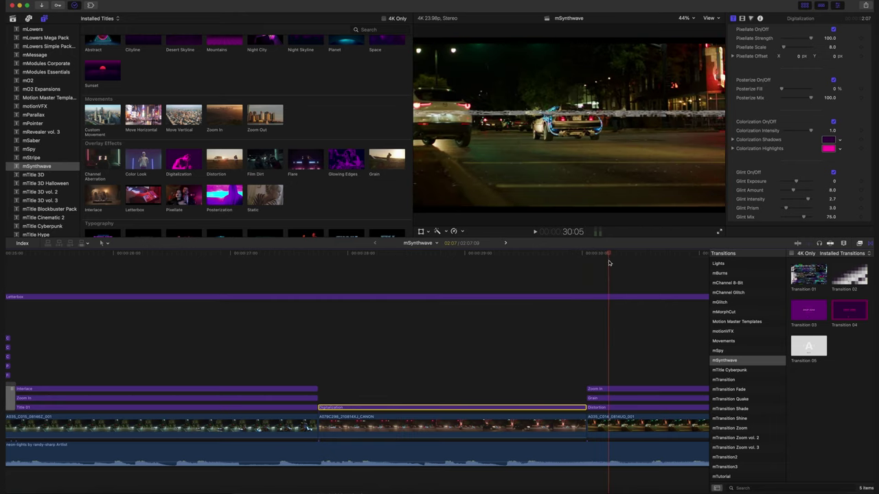
{"action": "scroll", "coordinate": [608, 264], "scroll_direction": "right", "scroll_amount": 5}
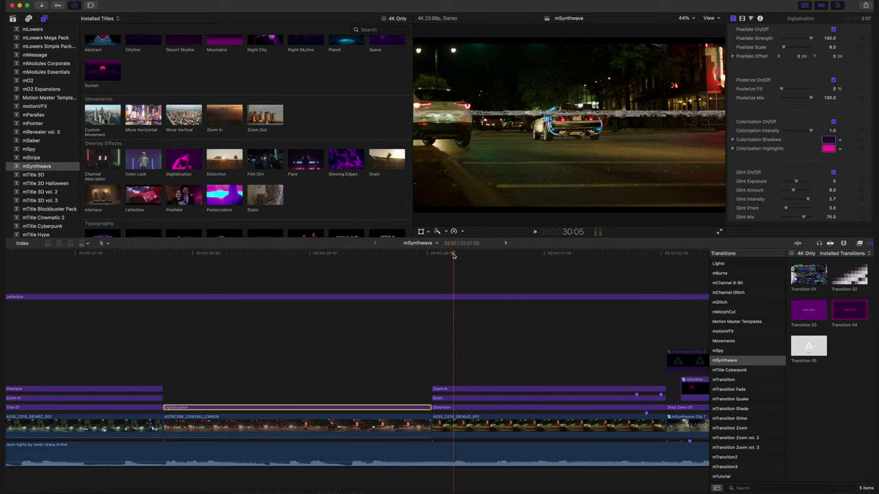
{"action": "left_click_drag", "start_coordinate": [453, 256], "coordinate": [454, 277]}
{"action": "left_click", "coordinate": [454, 391]}
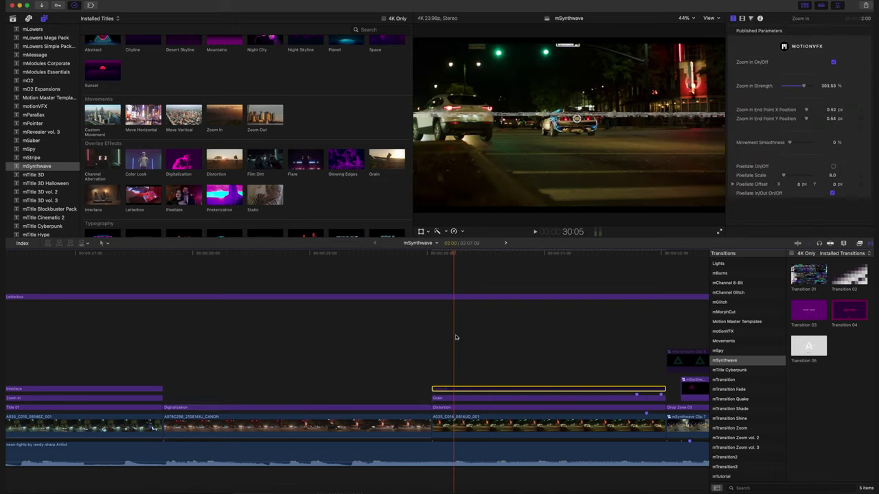
{"action": "mouse_move", "coordinate": [453, 257]}
{"action": "left_mouse_down"}
{"action": "mouse_move", "coordinate": [432, 261]}
{"action": "mouse_move", "coordinate": [658, 271]}
{"action": "mouse_move", "coordinate": [435, 273]}
{"action": "mouse_move", "coordinate": [448, 273]}
{"action": "left_mouse_up"}
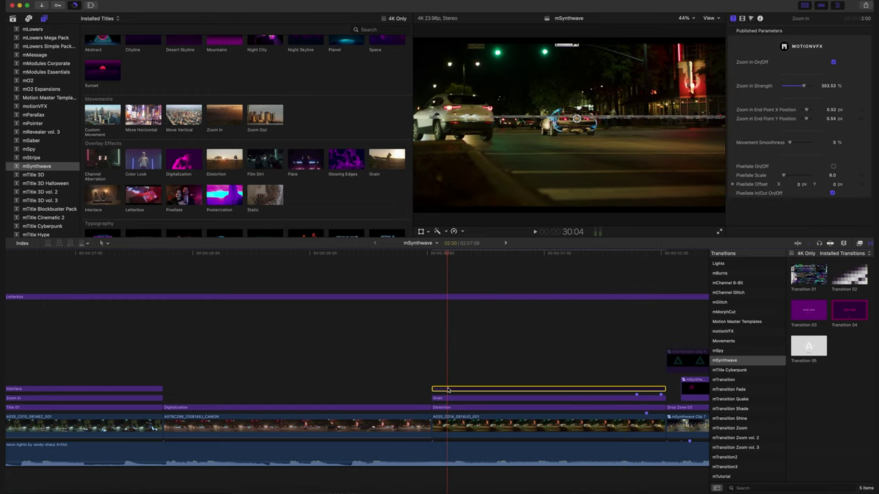
{"action": "left_click", "coordinate": [436, 254]}
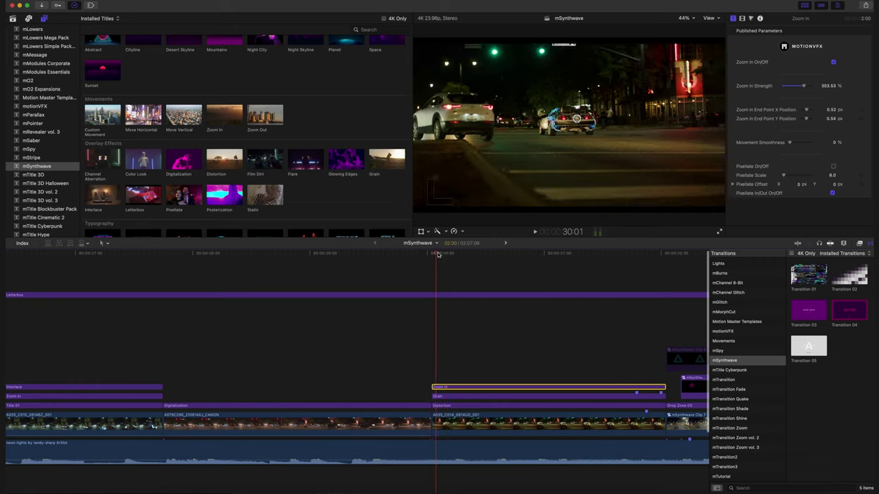
{"action": "left_click_drag", "start_coordinate": [437, 254], "coordinate": [458, 275]}
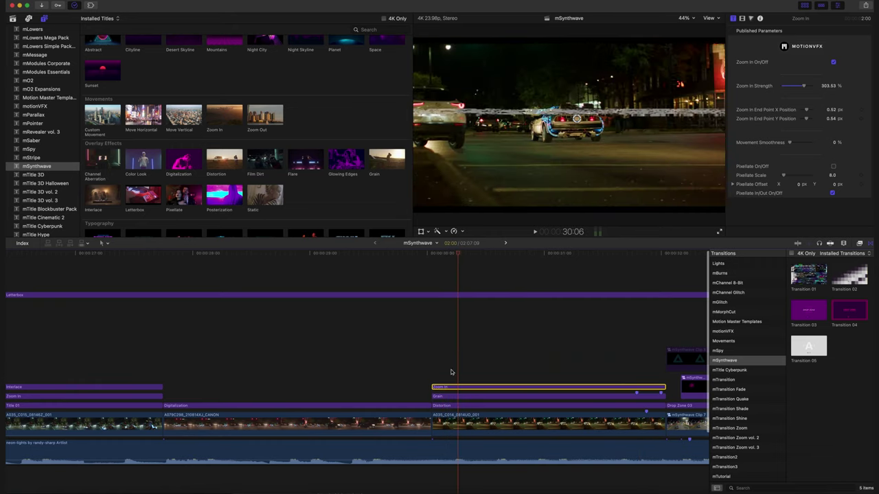
Select the Grain overlay, then the Distortion overlay, and disable Distortion with V.
{"action": "left_click", "coordinate": [458, 399]}
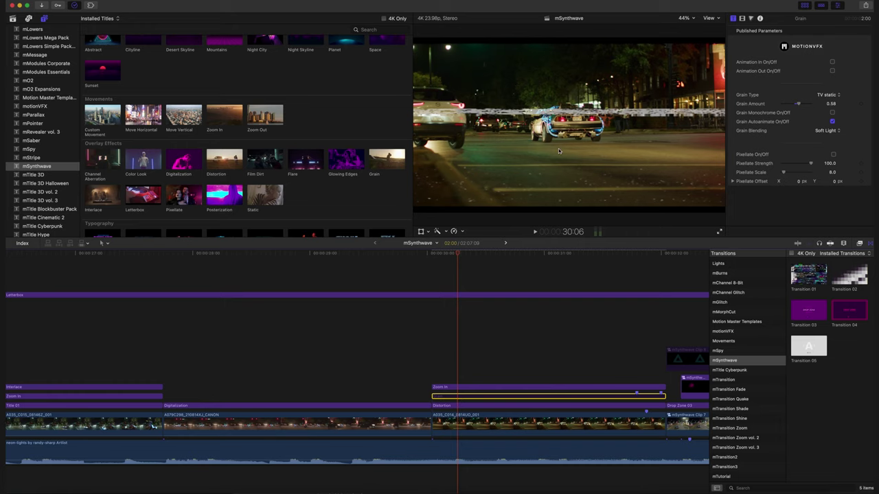
{"action": "left_click", "coordinate": [454, 407]}
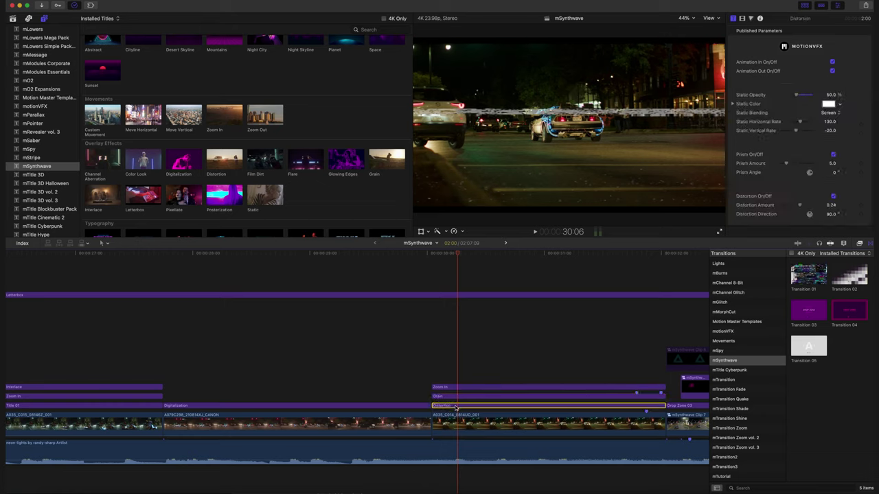
{"action": "key", "text": "v"}
{"action": "key", "text": "v"}
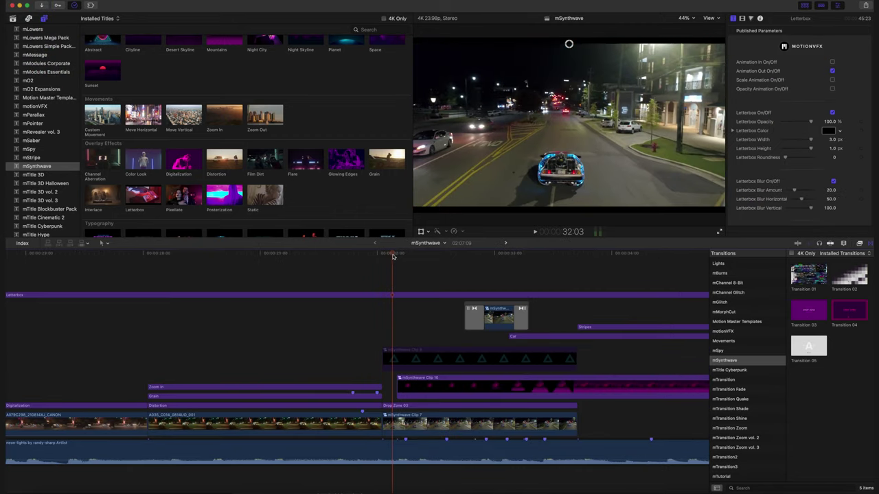
Disable the project-wide Letterbox title and inspect the street clip's mTracker 3D settings.
{"action": "left_click", "coordinate": [395, 295]}
{"action": "key", "text": "v"}
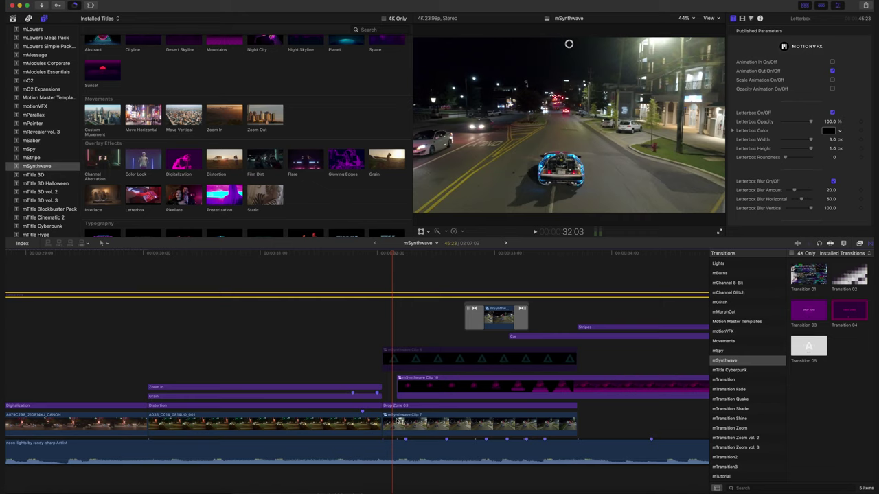
{"action": "left_click", "coordinate": [398, 421]}
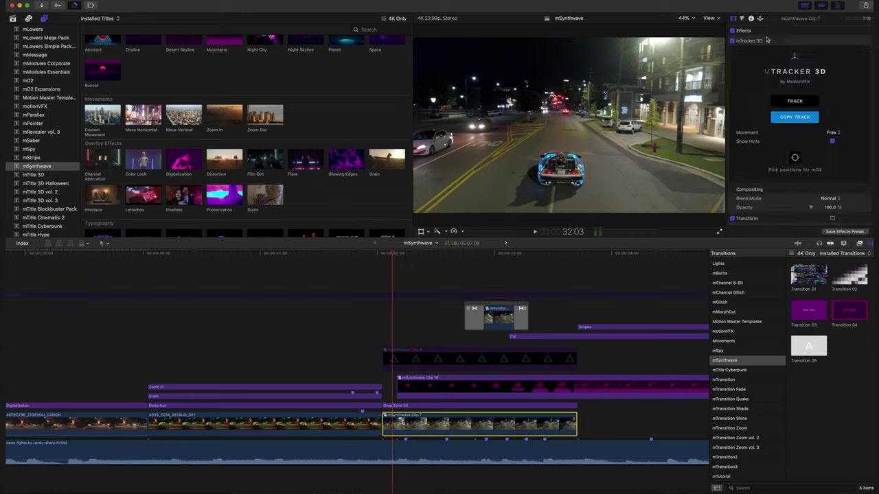
{"action": "left_click", "coordinate": [767, 40]}
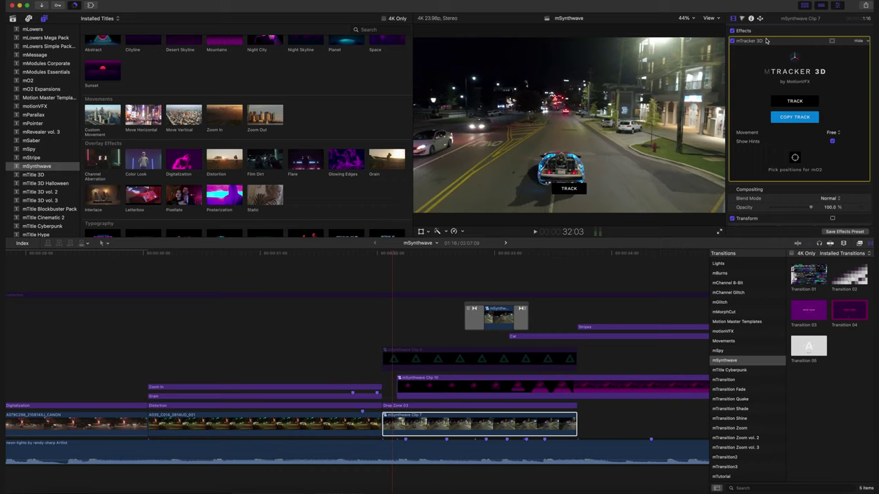
Preview Drop Zone 03's triangle portal tracking the road, then select mSynthwave Clip 10.
{"action": "left_click", "coordinate": [395, 406]}
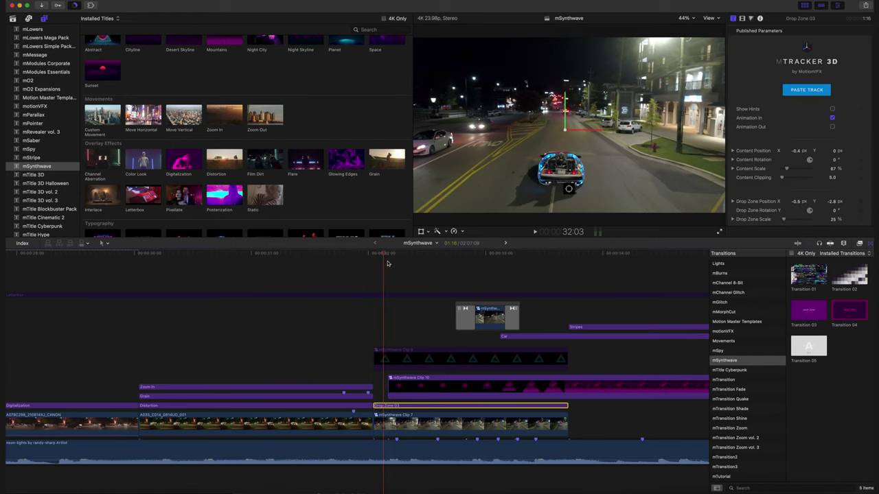
{"action": "left_click_drag", "start_coordinate": [383, 254], "coordinate": [406, 256]}
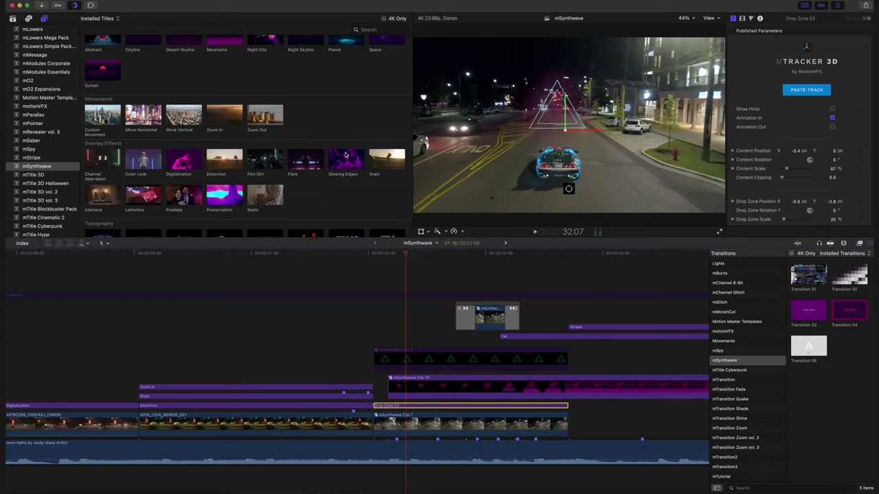
{"action": "scroll", "coordinate": [346, 155], "scroll_direction": "up", "scroll_amount": 5}
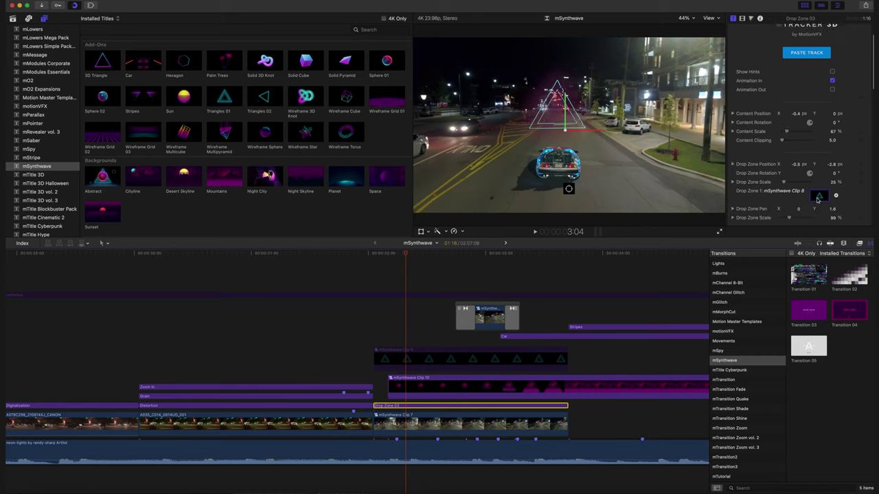
{"action": "left_click", "coordinate": [406, 380]}
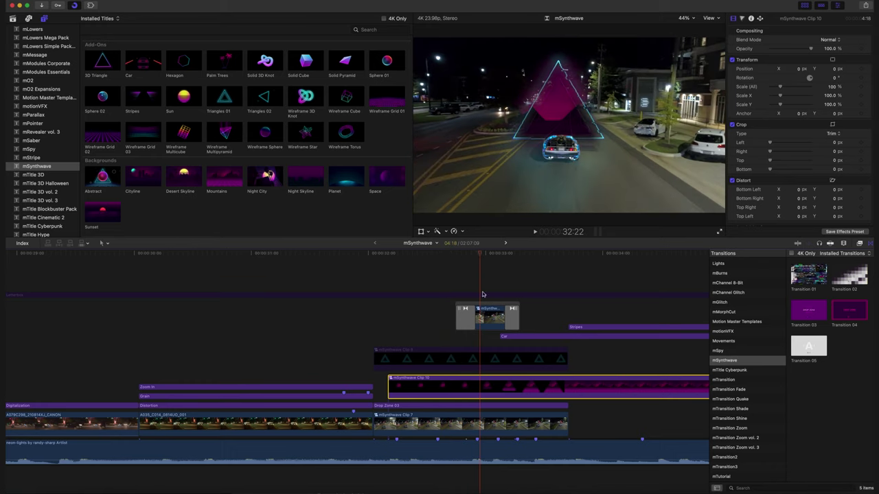
Inspect the small street clip's Draw Mask inside the portal, then select the Car title.
{"action": "left_click", "coordinate": [483, 322]}
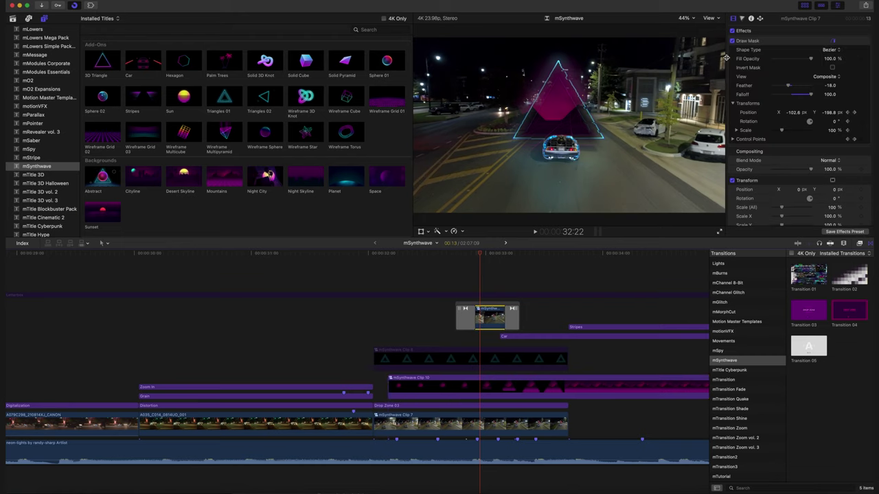
{"action": "left_click", "coordinate": [749, 41]}
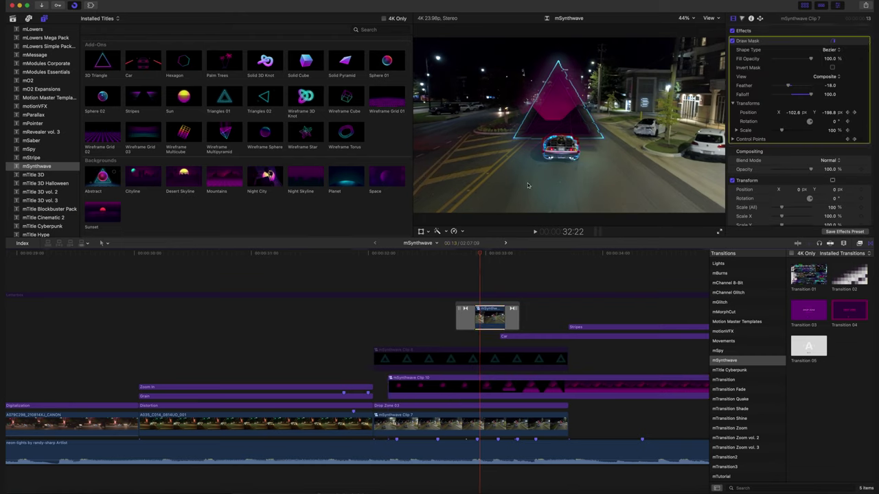
{"action": "left_click_drag", "start_coordinate": [481, 254], "coordinate": [522, 257]}
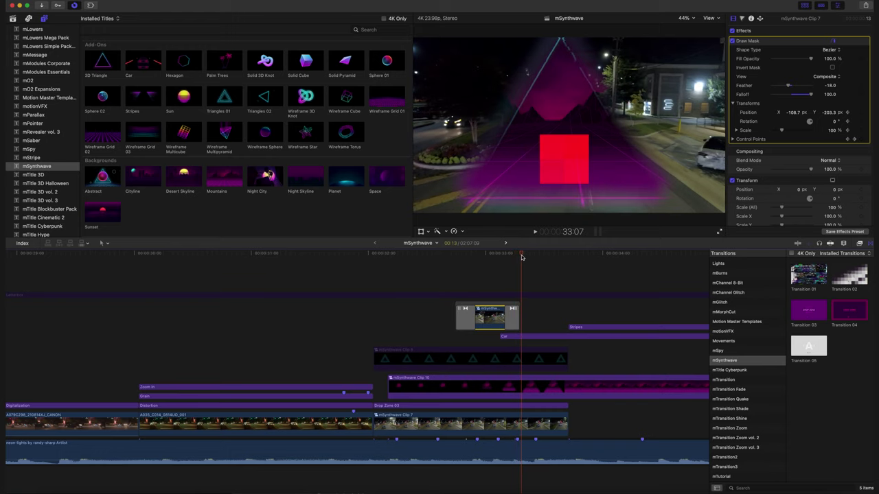
{"action": "left_click", "coordinate": [520, 339]}
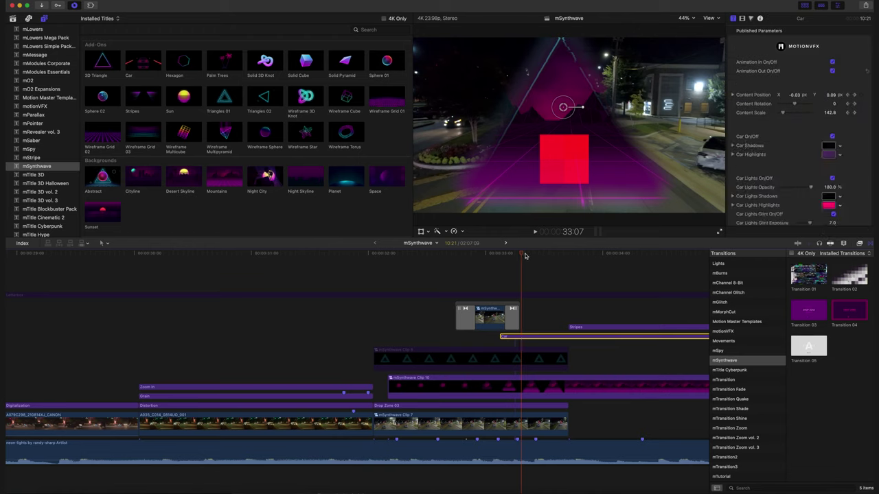
Scrub ahead to the pink-lit digital DeLorean driving along the neon synthwave road.
{"action": "left_click_drag", "start_coordinate": [521, 255], "coordinate": [558, 258]}
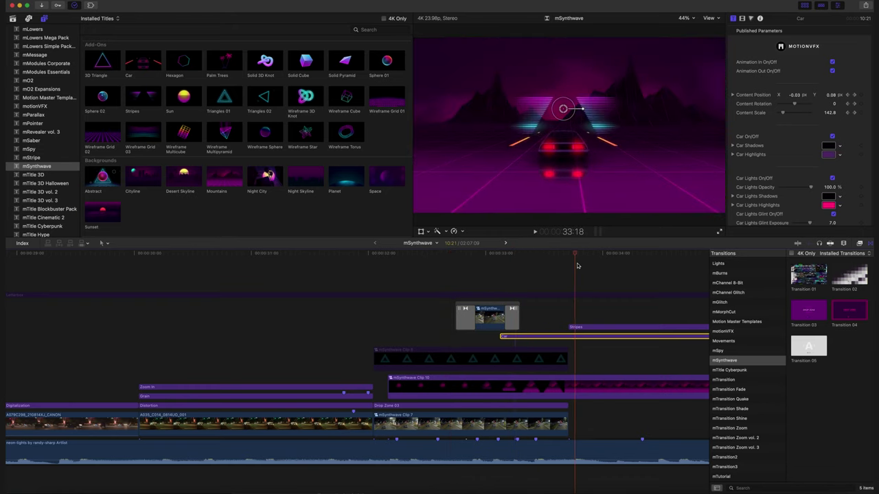
{"action": "left_click", "coordinate": [630, 267]}
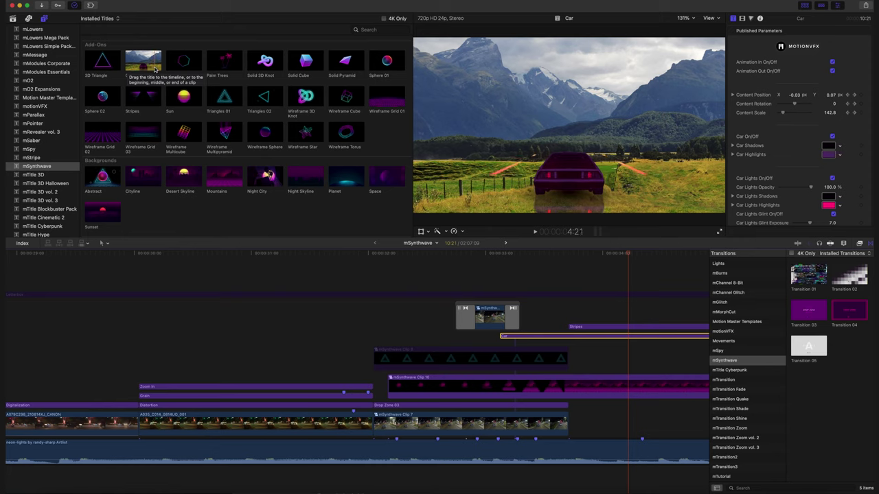
{"action": "left_click", "coordinate": [611, 328]}
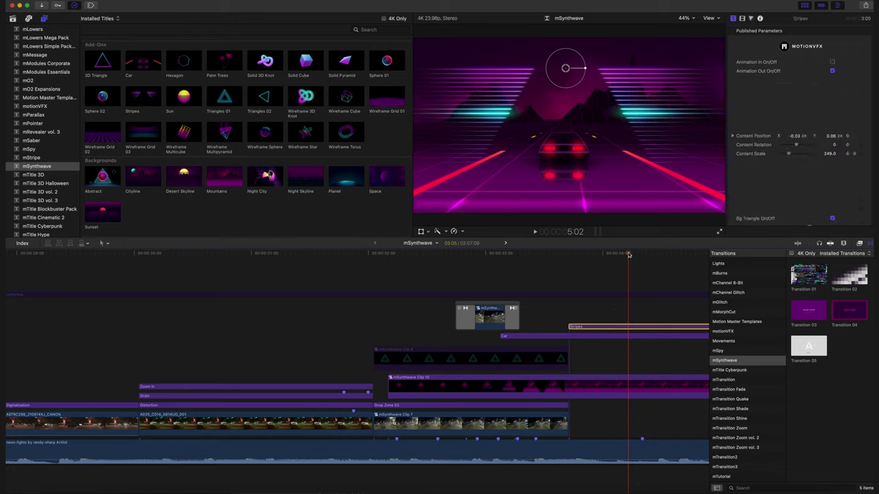
{"action": "left_click", "coordinate": [605, 254]}
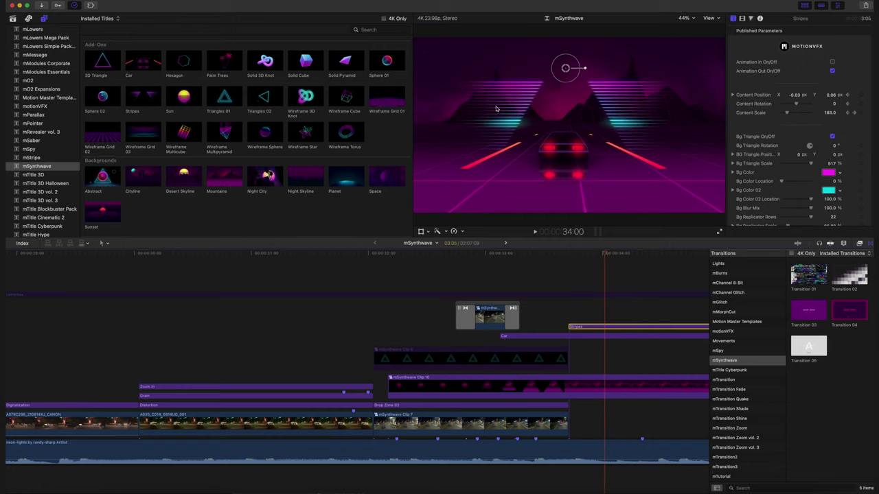
{"action": "left_click", "coordinate": [146, 98]}
{"action": "key", "text": "space"}
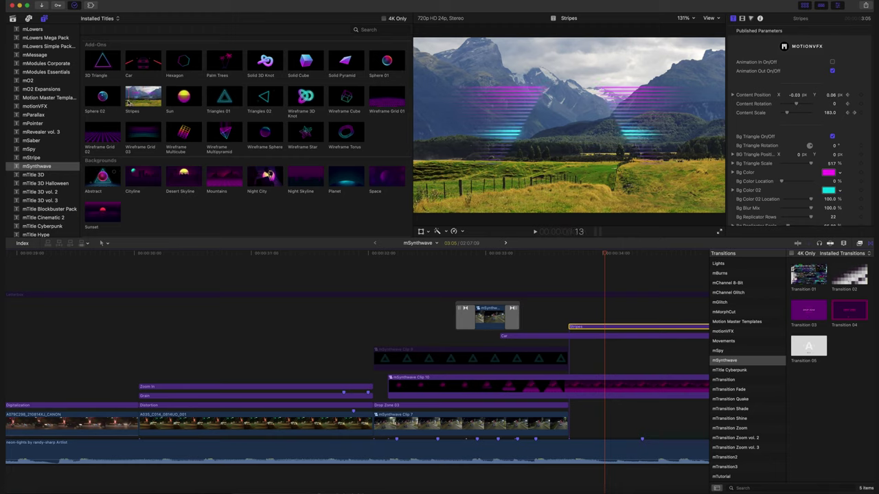
{"action": "left_click_drag", "start_coordinate": [604, 255], "coordinate": [680, 264]}
{"action": "scroll", "coordinate": [642, 281], "scroll_direction": "right", "scroll_amount": 6}
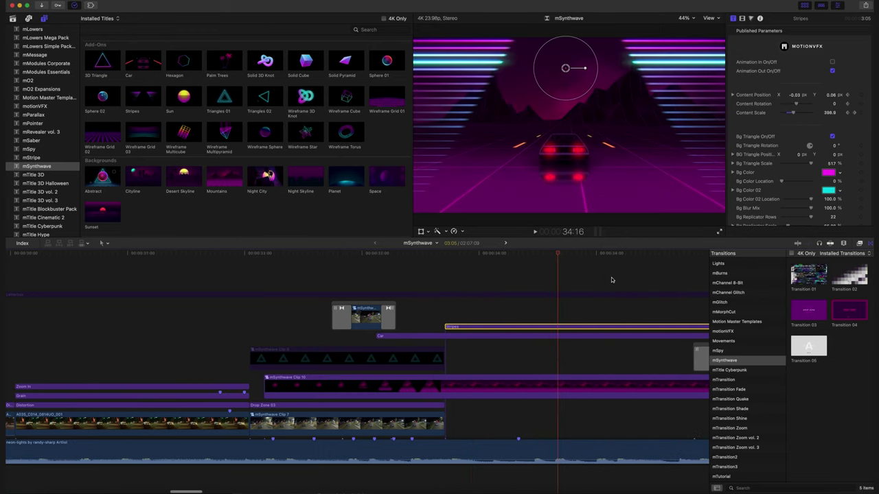
{"action": "scroll", "coordinate": [580, 279], "scroll_direction": "right", "scroll_amount": 6}
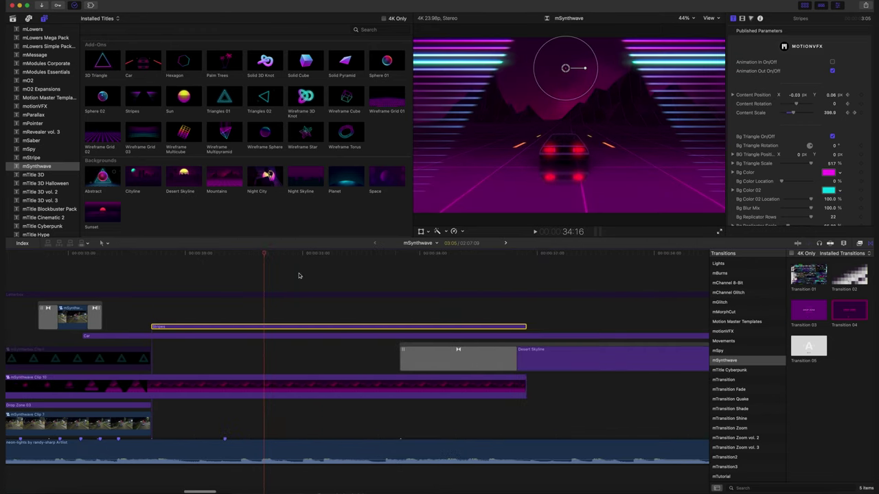
Scrub through the glitch Transition 01 into the Desert Skyline sunset, selecting both clips.
{"action": "left_click_drag", "start_coordinate": [263, 255], "coordinate": [458, 269]}
{"action": "left_click", "coordinate": [458, 367]}
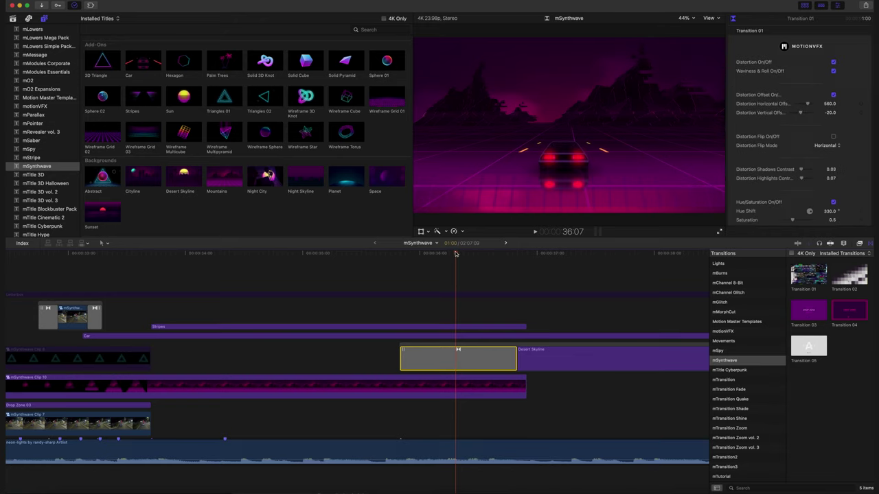
{"action": "left_click_drag", "start_coordinate": [456, 254], "coordinate": [560, 289]}
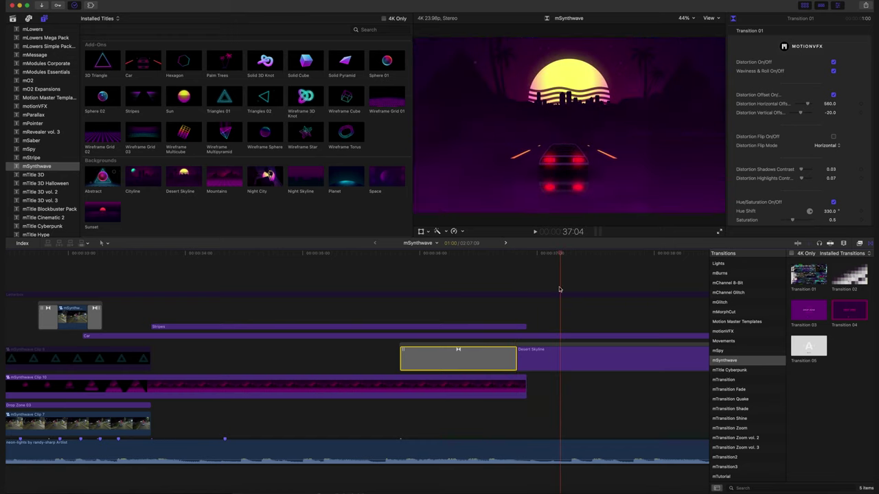
{"action": "left_click", "coordinate": [565, 367]}
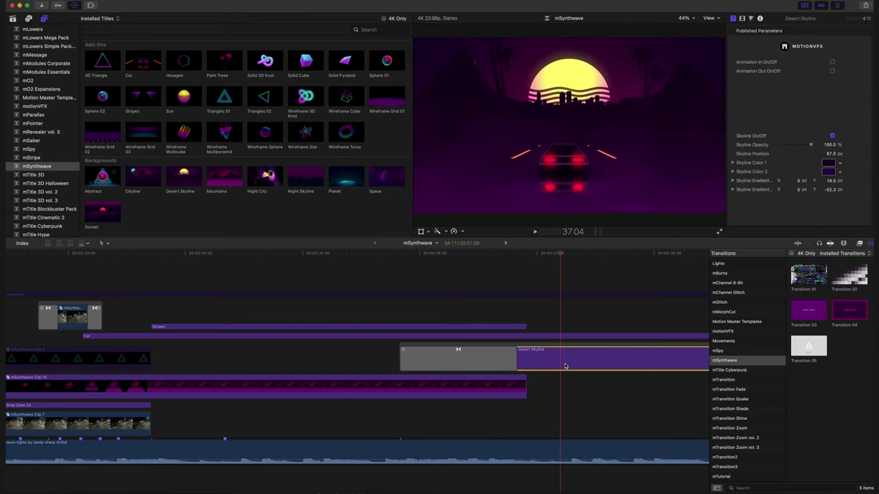
Scrub past Desert Skyline and select the Cityline background (scale 76.8, position 248.0 px).
{"action": "scroll", "coordinate": [528, 261], "scroll_direction": "right", "scroll_amount": 3}
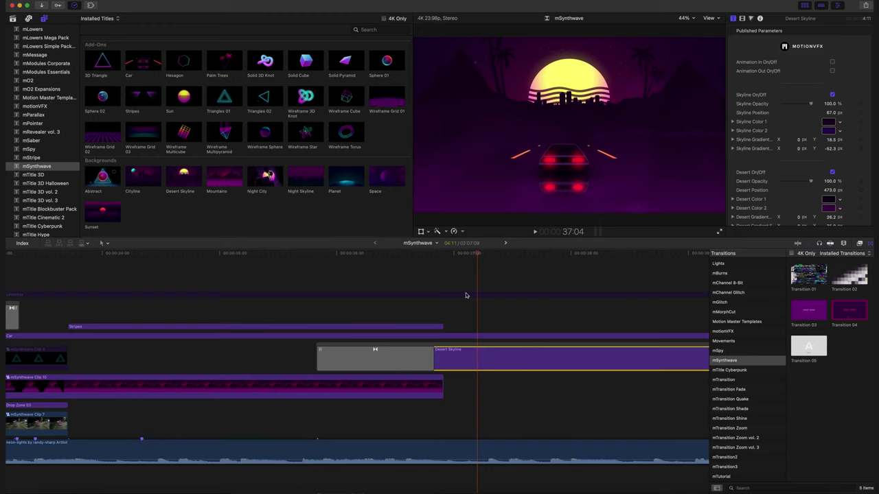
{"action": "scroll", "coordinate": [466, 295], "scroll_direction": "right", "scroll_amount": 3}
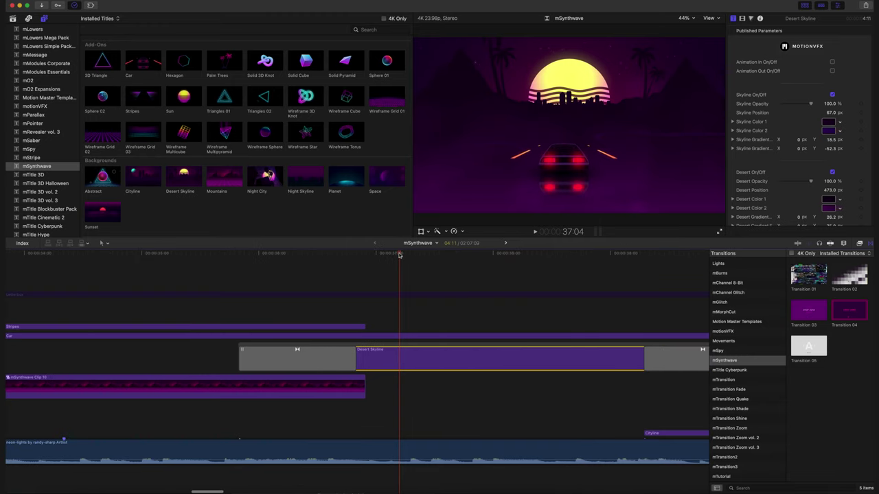
{"action": "left_click_drag", "start_coordinate": [399, 254], "coordinate": [650, 272]}
{"action": "scroll", "coordinate": [627, 271], "scroll_direction": "right", "scroll_amount": 4}
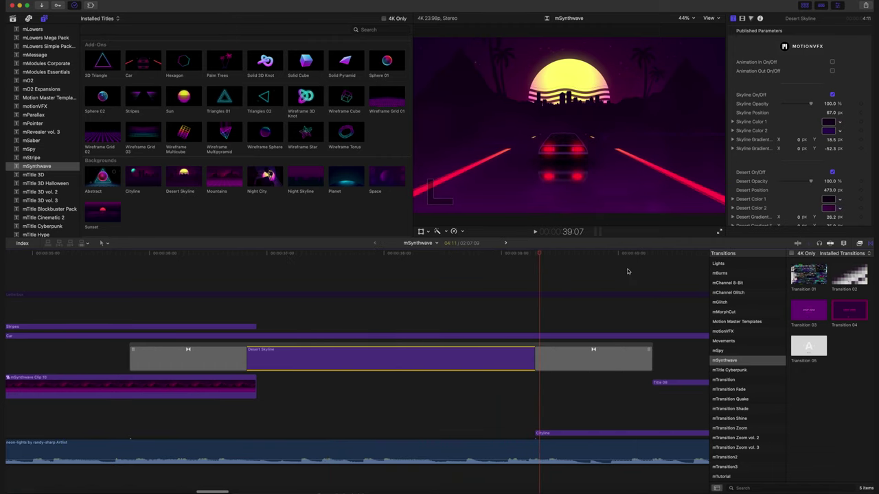
{"action": "scroll", "coordinate": [627, 271], "scroll_direction": "right", "scroll_amount": 3}
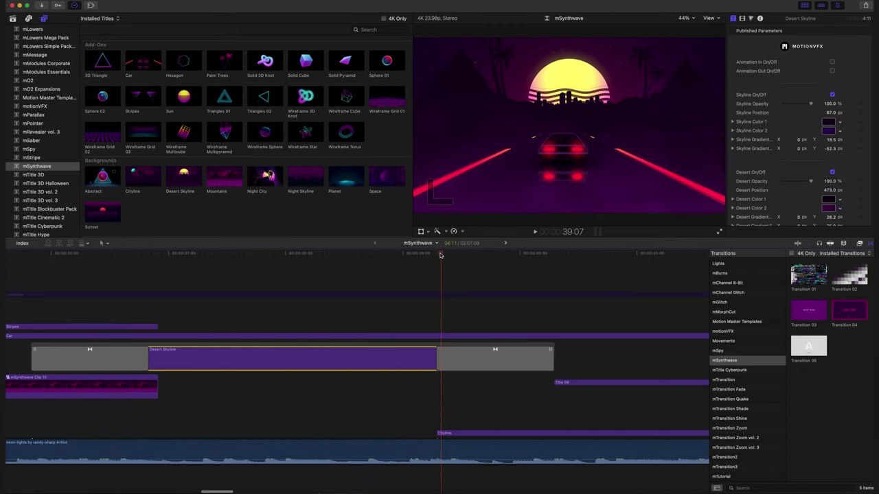
{"action": "left_click_drag", "start_coordinate": [441, 256], "coordinate": [565, 259]}
{"action": "left_click", "coordinate": [563, 432]}
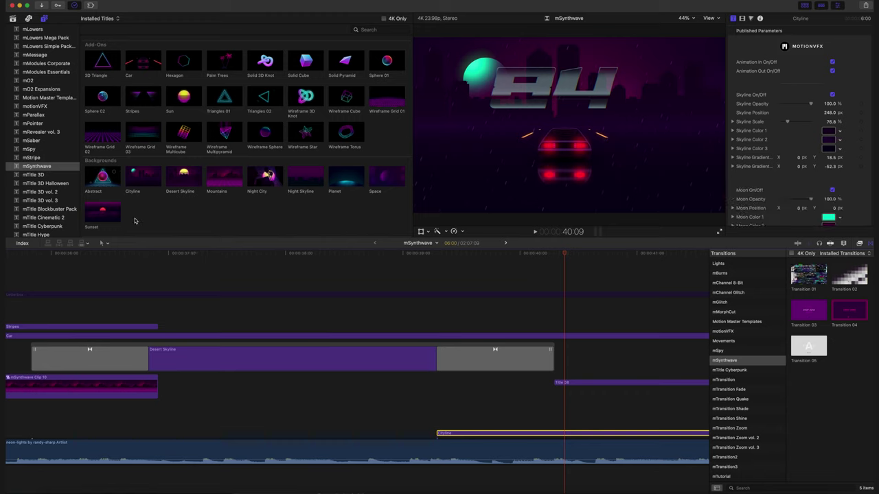
Skim the Cityline title in the browser, then select Title 08 (content scale 213.6, text 84).
{"action": "left_click", "coordinate": [127, 182]}
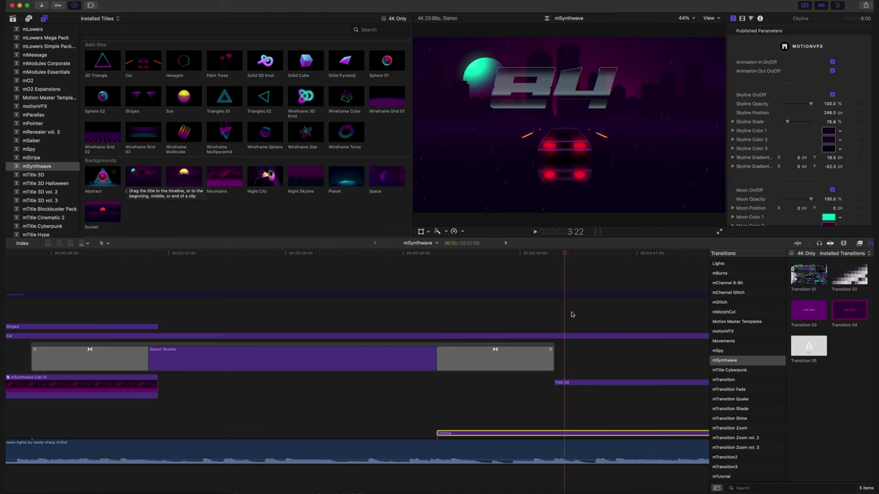
{"action": "scroll", "coordinate": [573, 300], "scroll_direction": "right", "scroll_amount": 5}
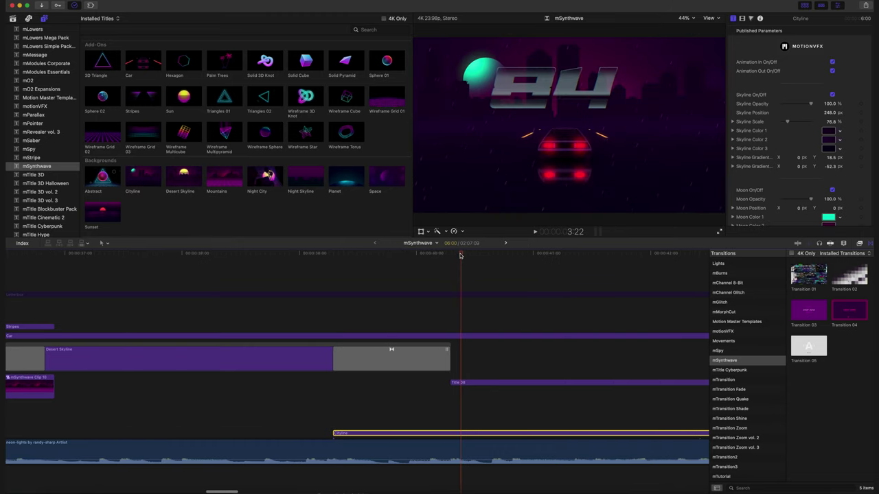
{"action": "left_click", "coordinate": [491, 383]}
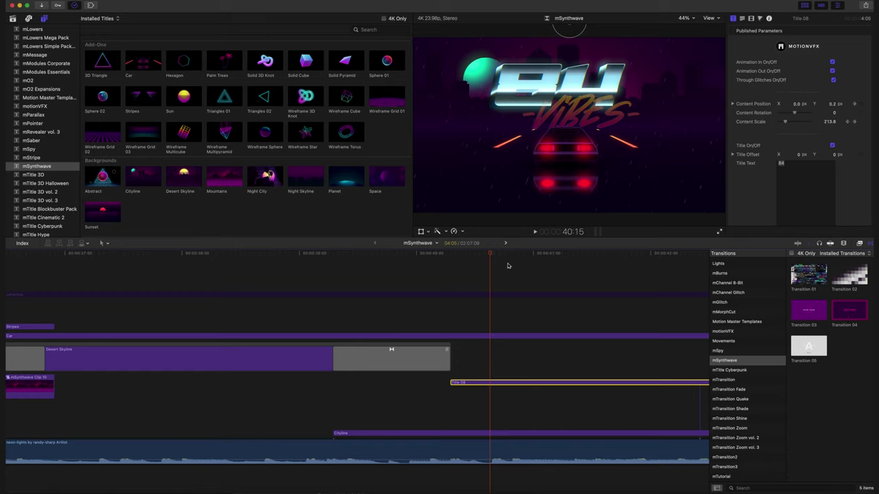
Scrub through the 84 VIBES title scaling up, then select Transition 04 (pixellate scale 13.0).
{"action": "left_click_drag", "start_coordinate": [491, 254], "coordinate": [653, 260]}
{"action": "scroll", "coordinate": [466, 355], "scroll_direction": "right", "scroll_amount": 5}
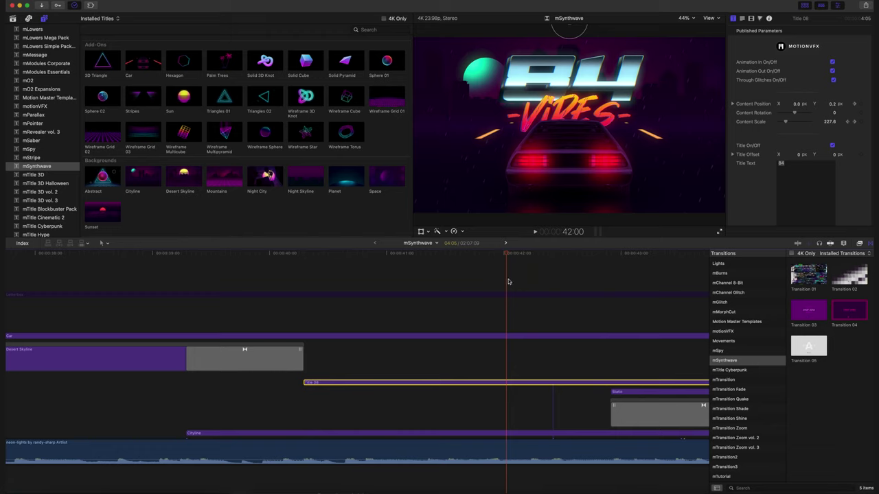
{"action": "left_click_drag", "start_coordinate": [507, 254], "coordinate": [647, 262]}
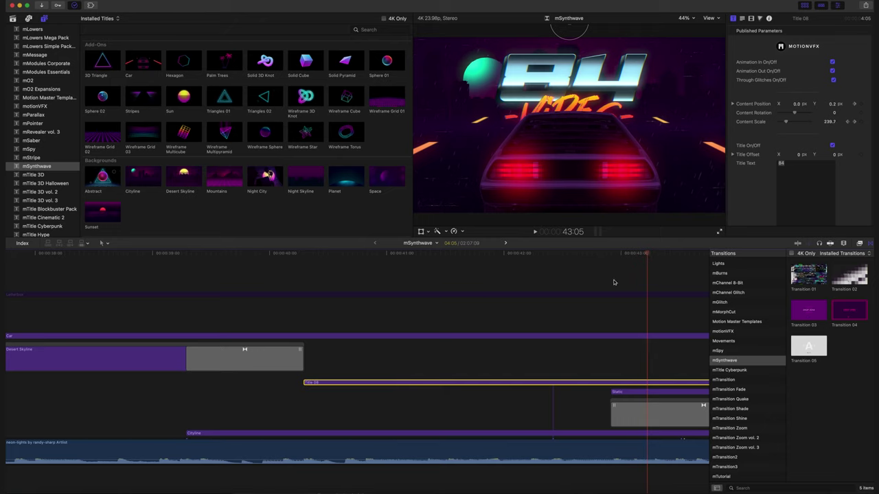
{"action": "scroll", "coordinate": [615, 282], "scroll_direction": "right", "scroll_amount": 6}
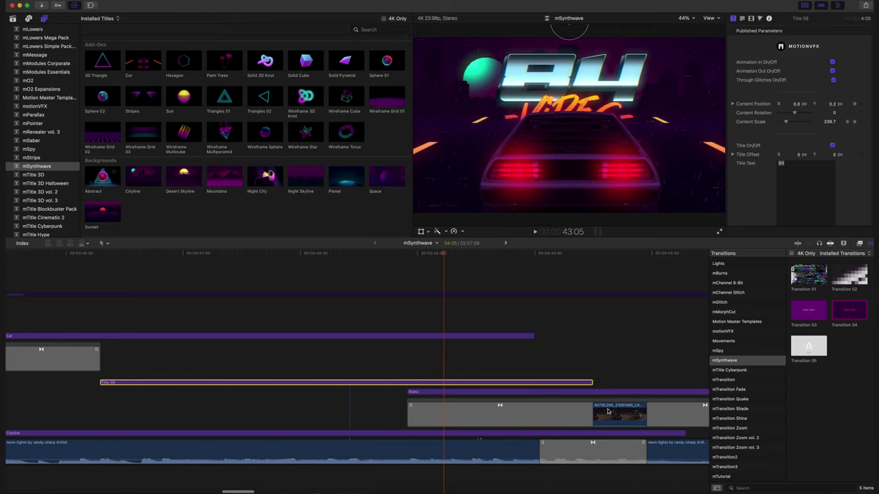
{"action": "left_click_drag", "start_coordinate": [444, 254], "coordinate": [476, 254]}
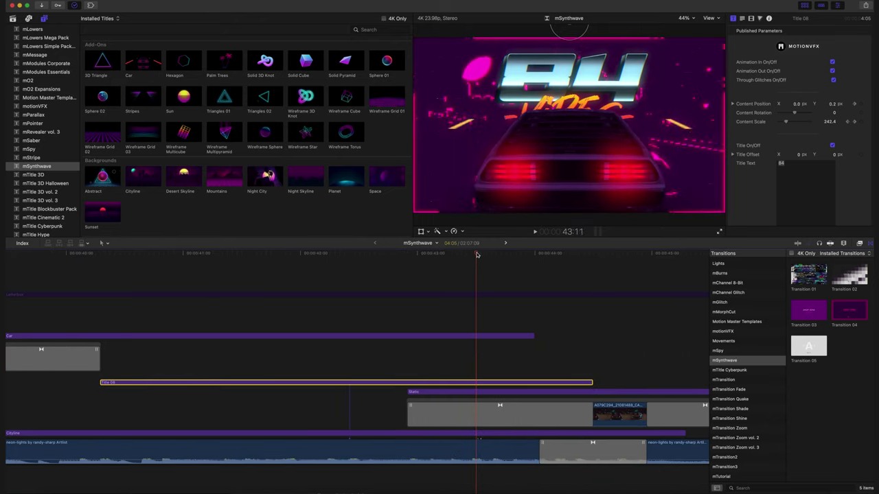
{"action": "left_click", "coordinate": [481, 421]}
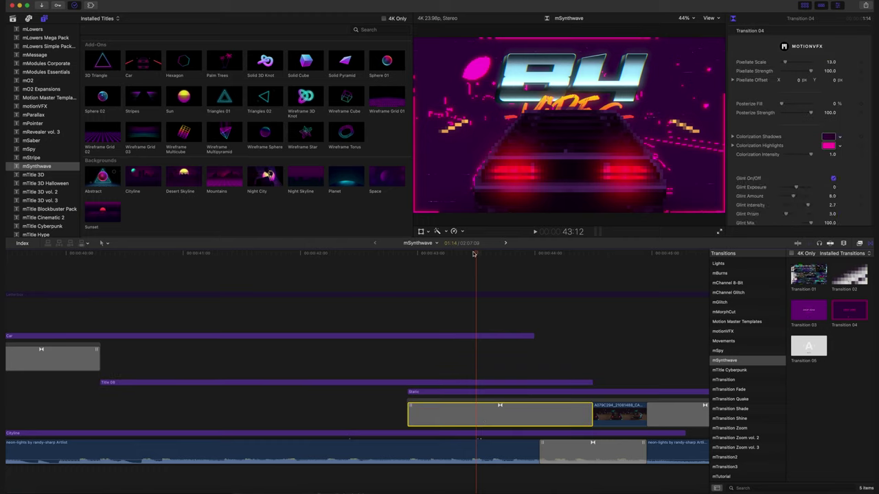
Preview pixelated Transition 04, then select the Static overlay (40% opacity, Screen blend, vertical rate -550).
{"action": "mouse_move", "coordinate": [476, 254]}
{"action": "left_mouse_down"}
{"action": "mouse_move", "coordinate": [419, 256]}
{"action": "mouse_move", "coordinate": [489, 262]}
{"action": "left_mouse_up"}
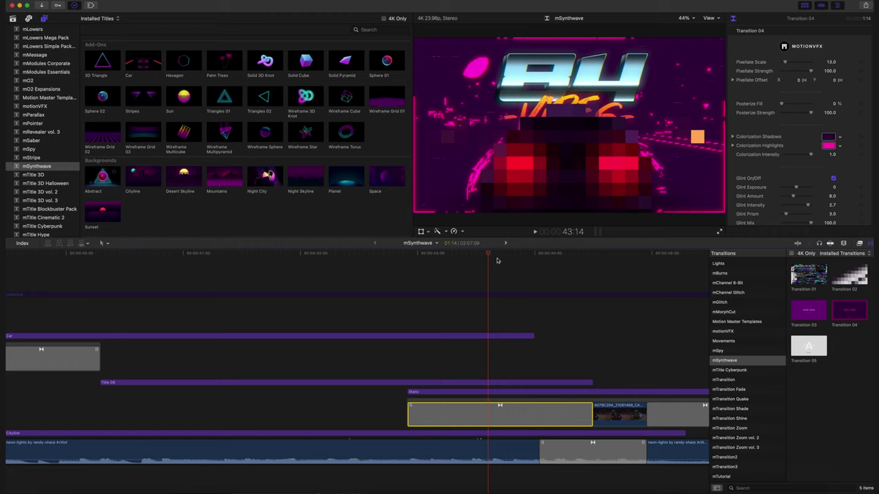
{"action": "left_click_drag", "start_coordinate": [489, 257], "coordinate": [645, 269]}
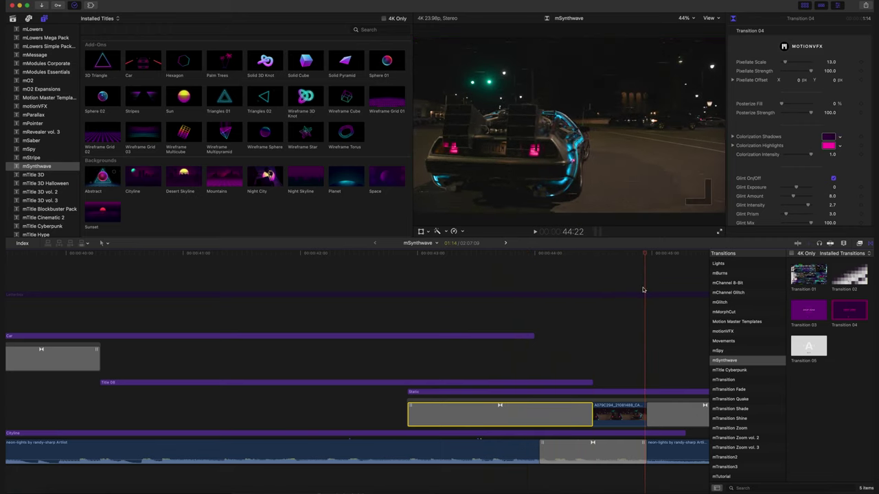
{"action": "scroll", "coordinate": [640, 343], "scroll_direction": "right", "scroll_amount": 1}
{"action": "left_click", "coordinate": [643, 392]}
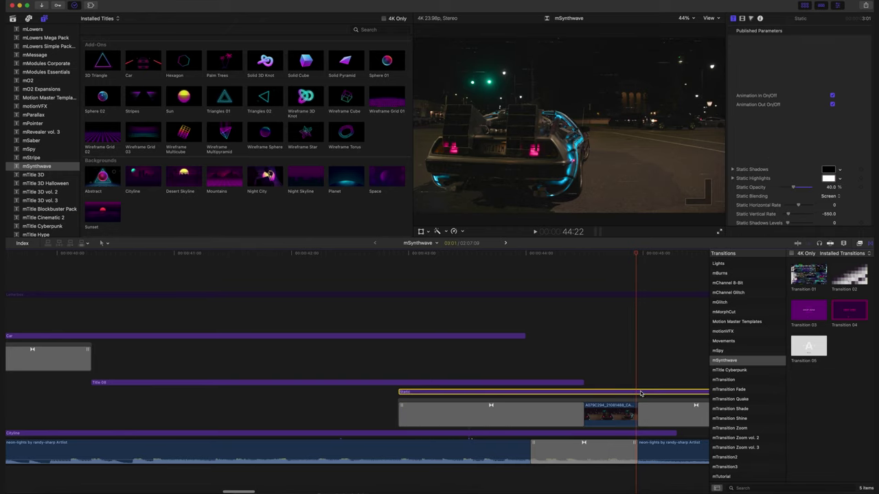
Preview the Static grid effect and select Transition 02 (Upper Left origin, magenta grid, Add blending).
{"action": "scroll", "coordinate": [613, 372], "scroll_direction": "right", "scroll_amount": 5}
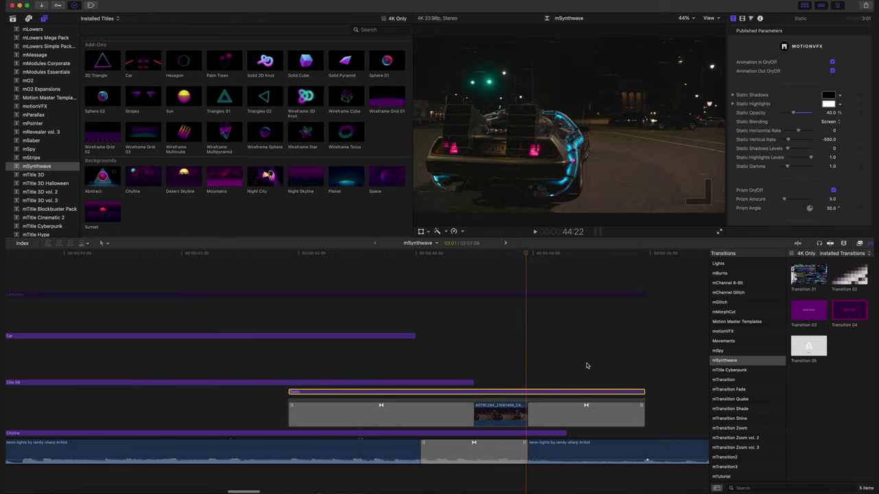
{"action": "left_click_drag", "start_coordinate": [524, 254], "coordinate": [583, 254]}
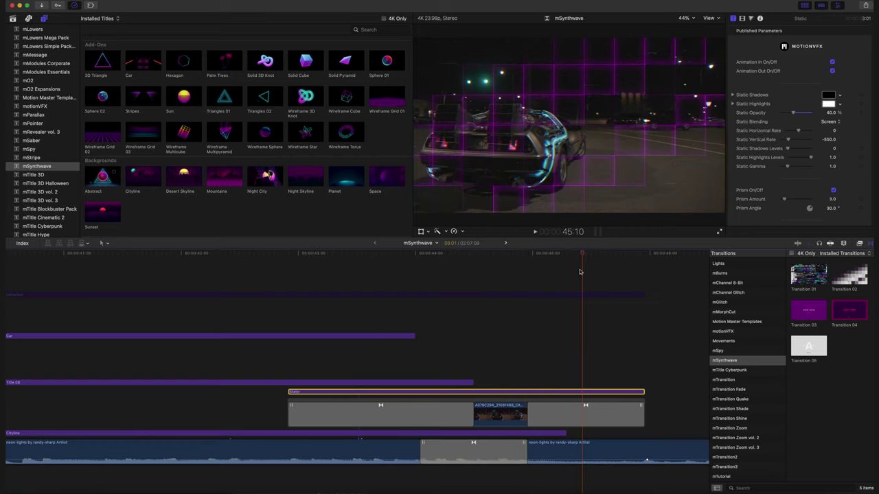
{"action": "left_click", "coordinate": [584, 426]}
{"action": "scroll", "coordinate": [584, 426], "scroll_direction": "right", "scroll_amount": 1}
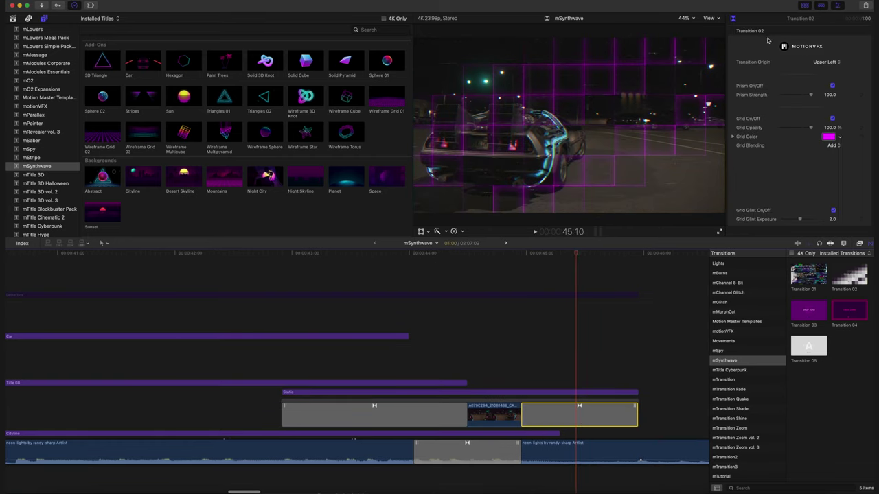
{"action": "scroll", "coordinate": [535, 354], "scroll_direction": "right", "scroll_amount": 5}
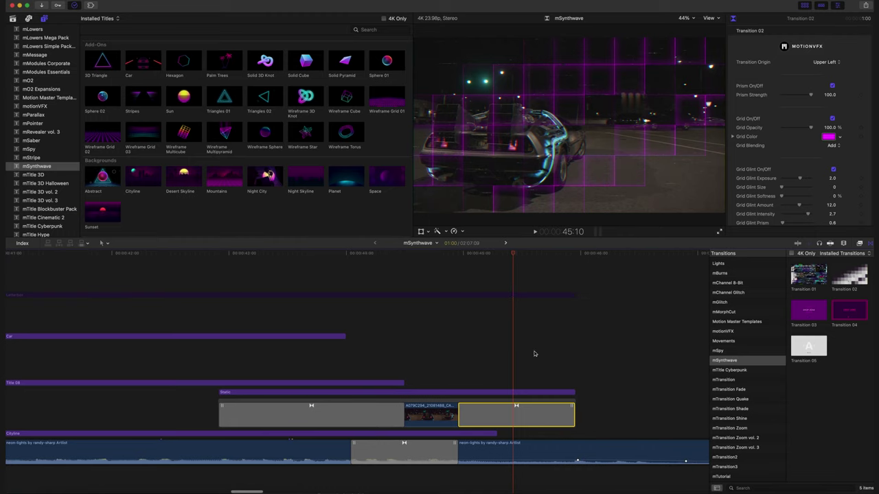